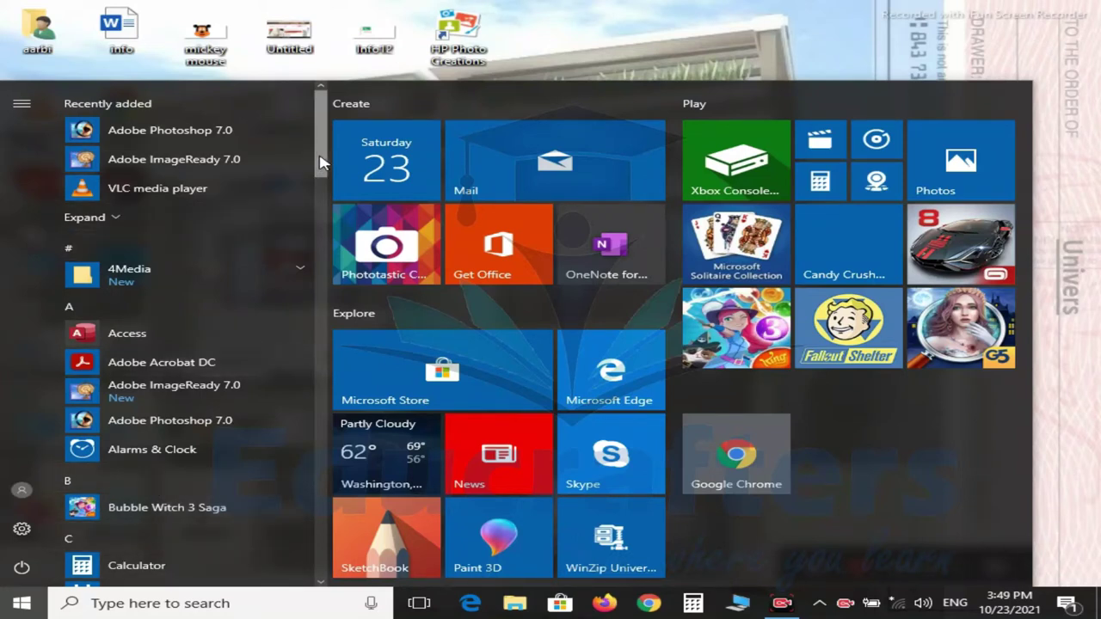
Scroll the Start menu app list down to P and launch PowerPoint
{"action": "left_click_drag", "start_coordinate": [320, 160], "coordinate": [325, 439]}
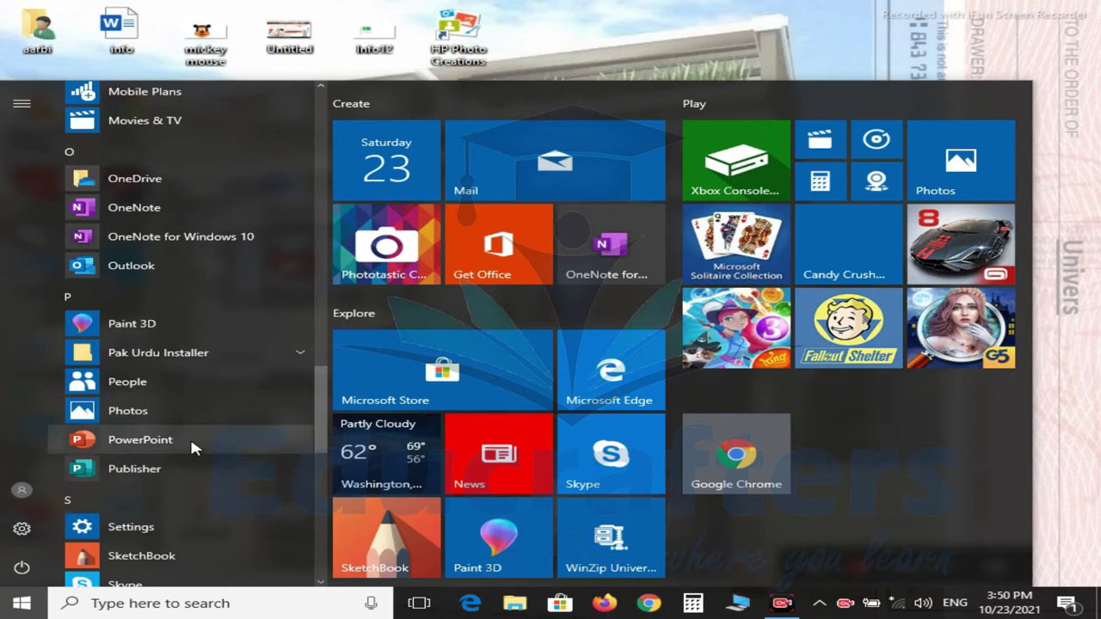
{"action": "left_click", "coordinate": [193, 448]}
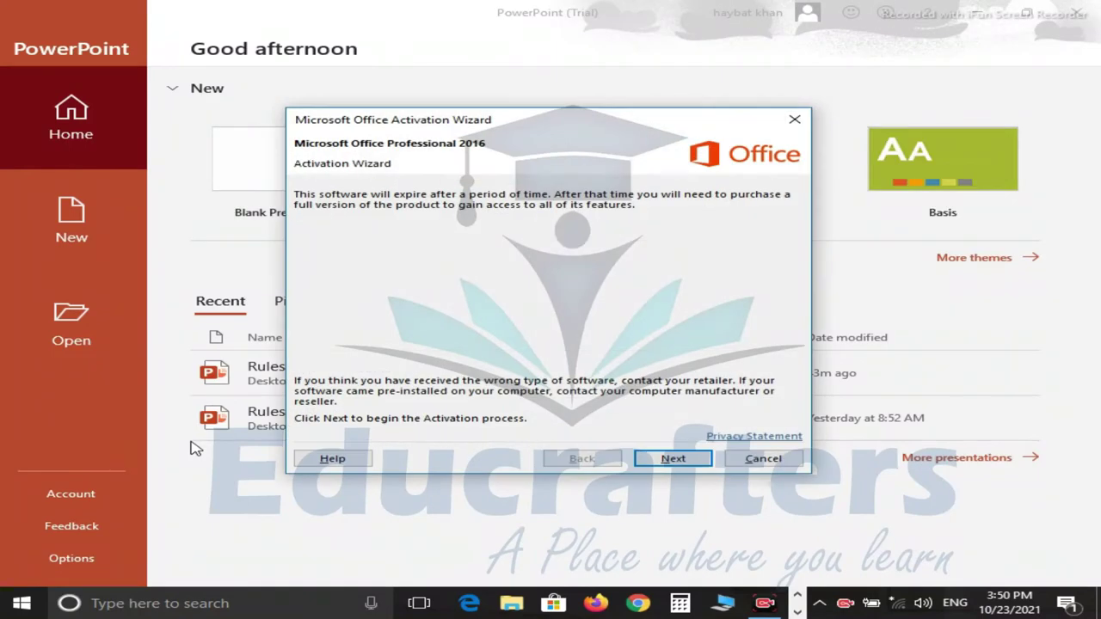
Cancel the Office Activation Wizard and create a Blank Presentation
{"action": "left_click", "coordinate": [764, 459]}
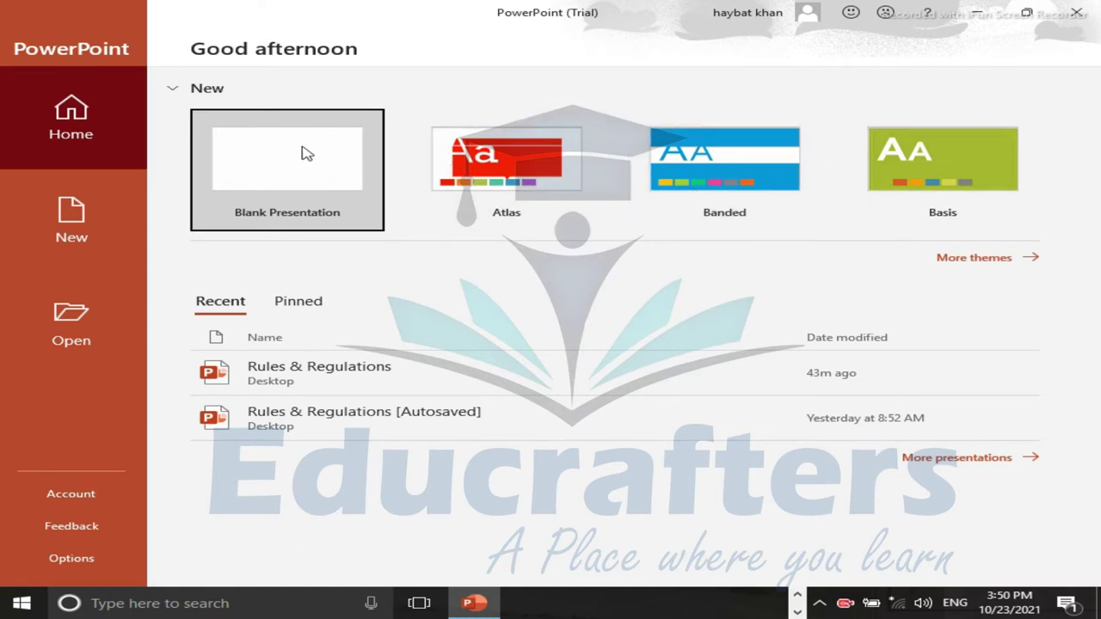
{"action": "left_click", "coordinate": [311, 149]}
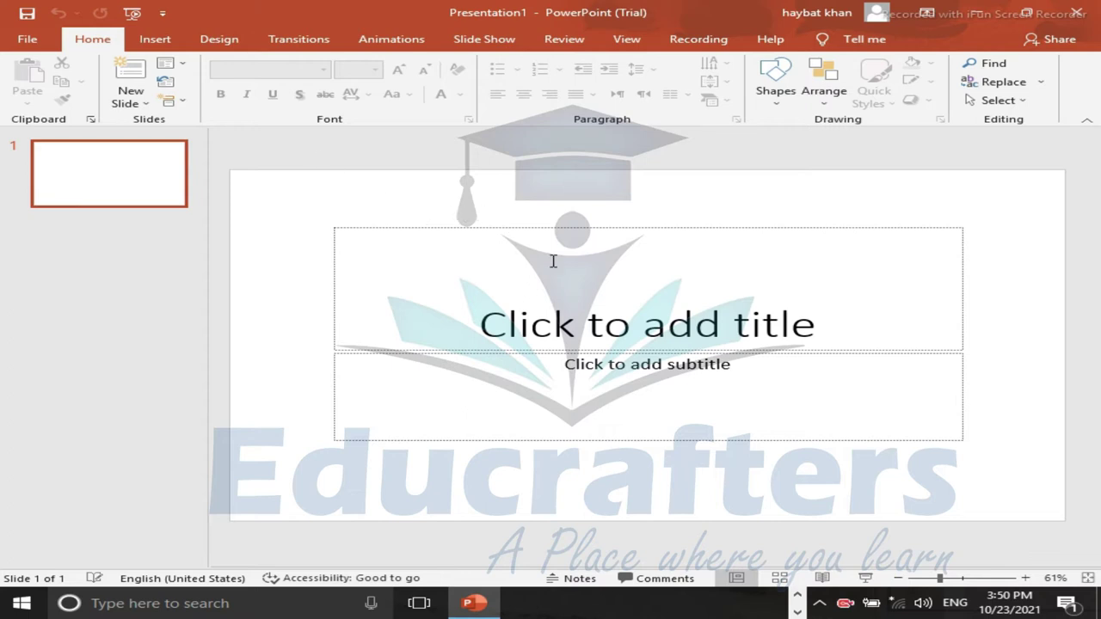
Type 'Educrafters Academy Hub' into slide 1's title placeholder, correcting typos along the way
{"action": "left_click", "coordinate": [659, 314]}
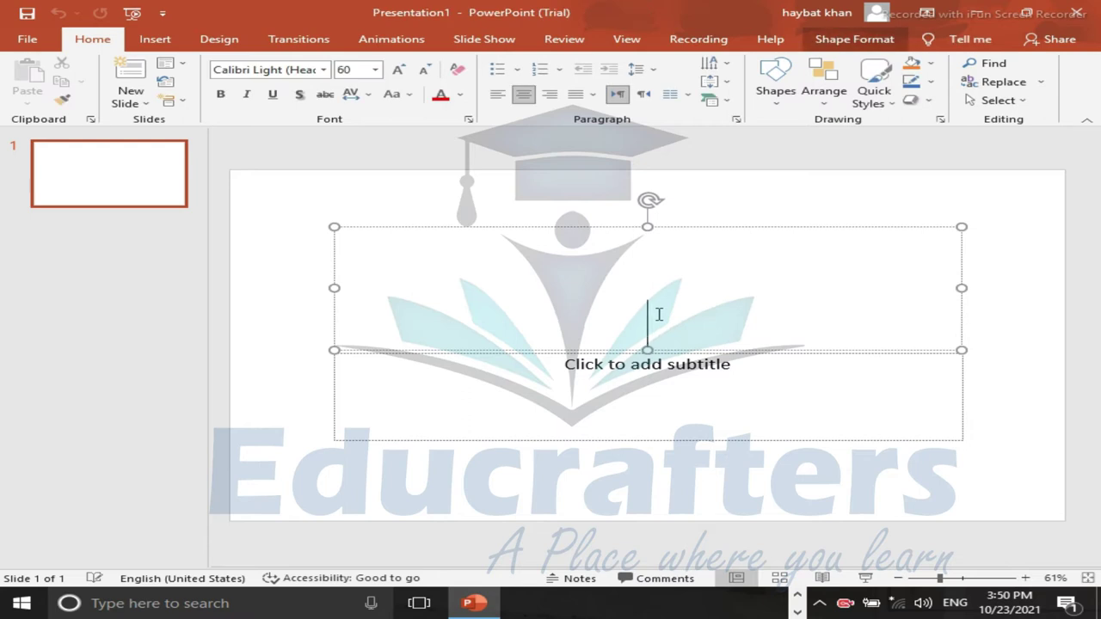
{"action": "type", "text": "ed"}
{"action": "key", "text": "BackSpace"}
{"action": "key", "text": "BackSpace"}
{"action": "type", "text": "ed"}
{"action": "key", "text": "BackSpace"}
{"action": "key", "text": "BackSpace"}
{"action": "type", "text": "E"}
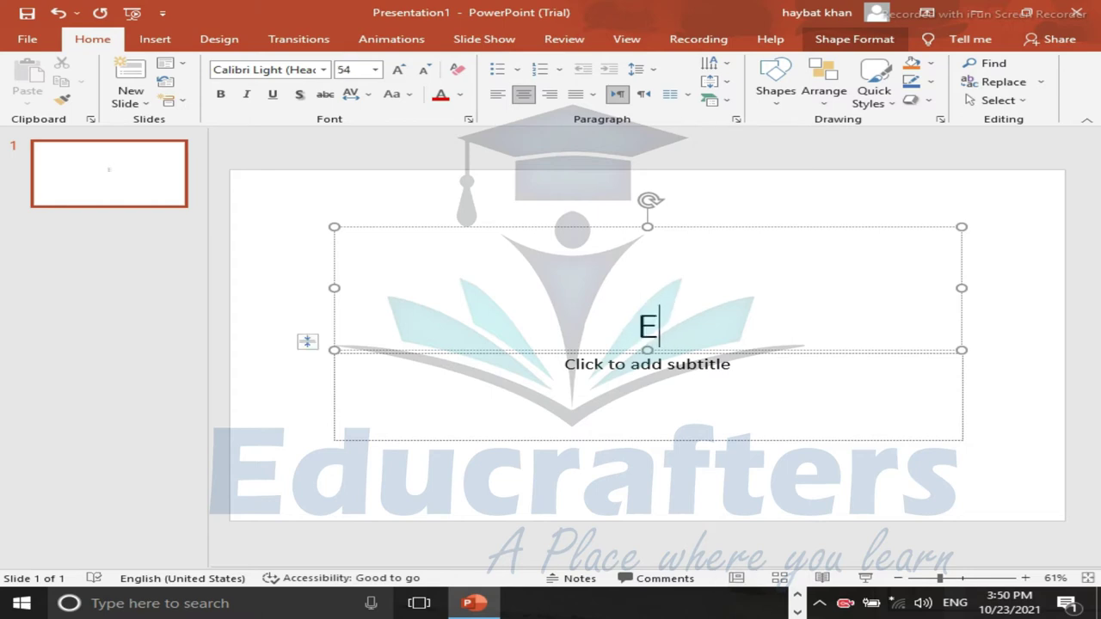
{"action": "type", "text": "duca"}
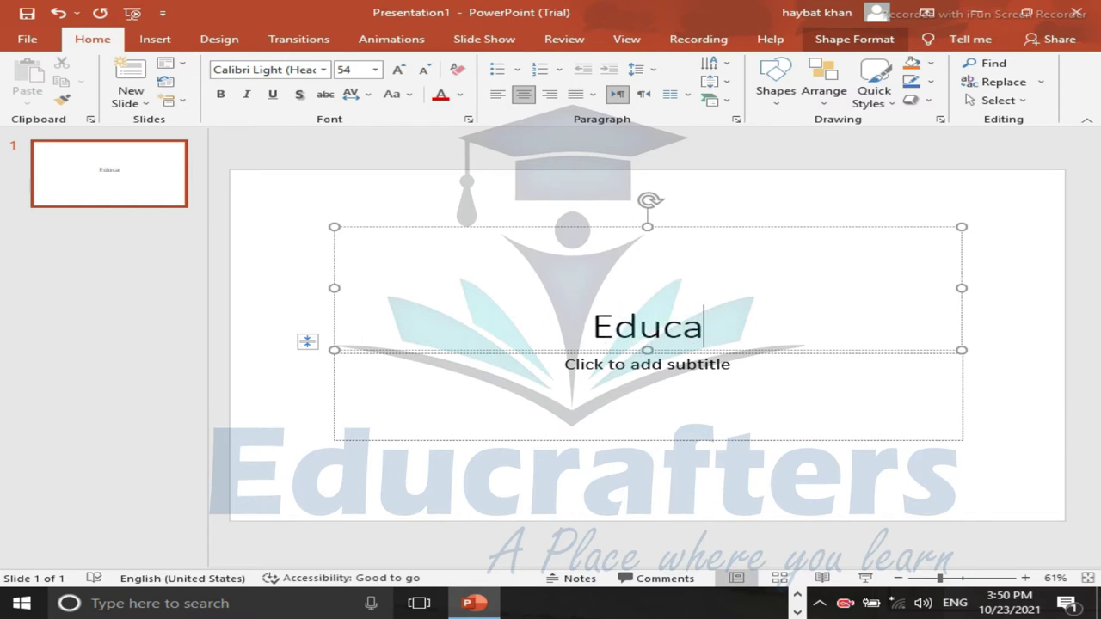
{"action": "key", "text": "BackSpace"}
{"action": "type", "text": "rafters A"}
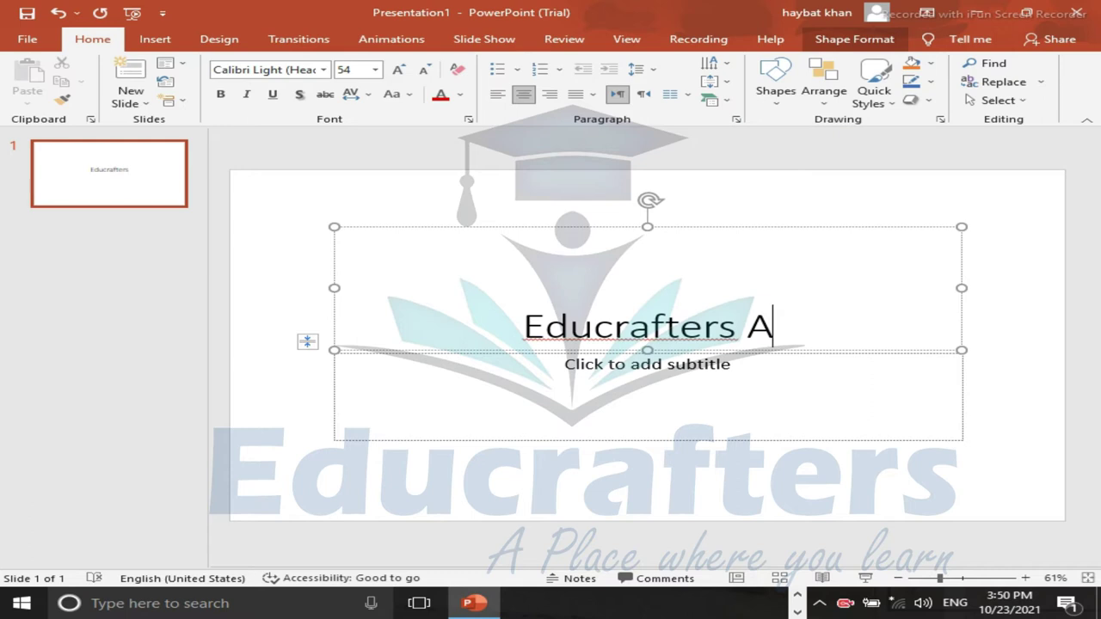
{"action": "type", "text": "cademy "}
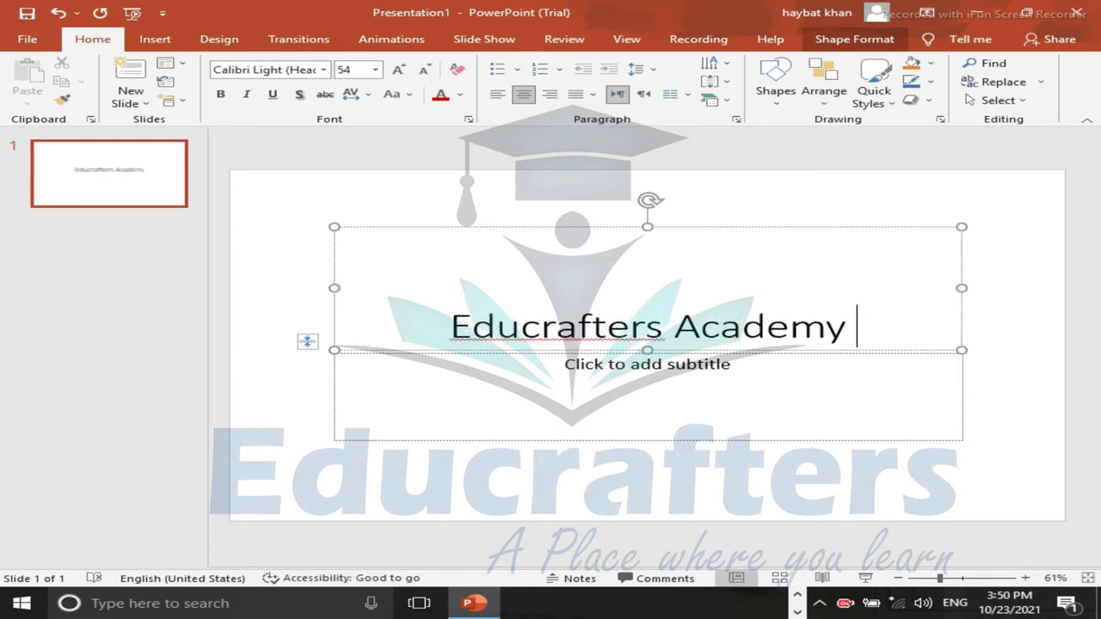
{"action": "type", "text": "Hub"}
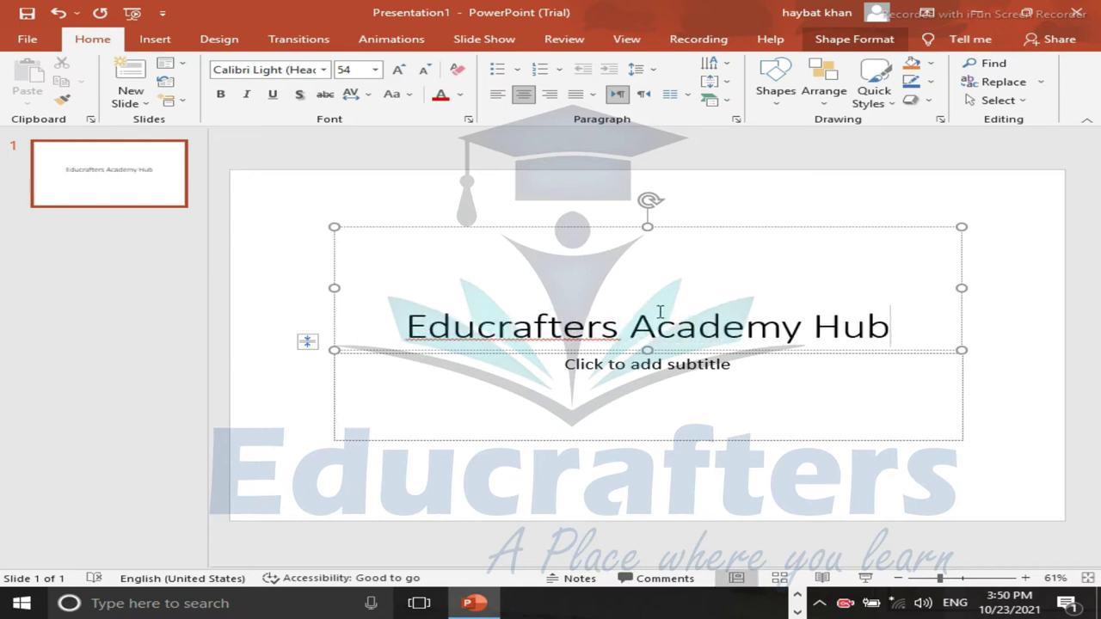
Select the title box and give its text a shadow
{"action": "left_click", "coordinate": [722, 396]}
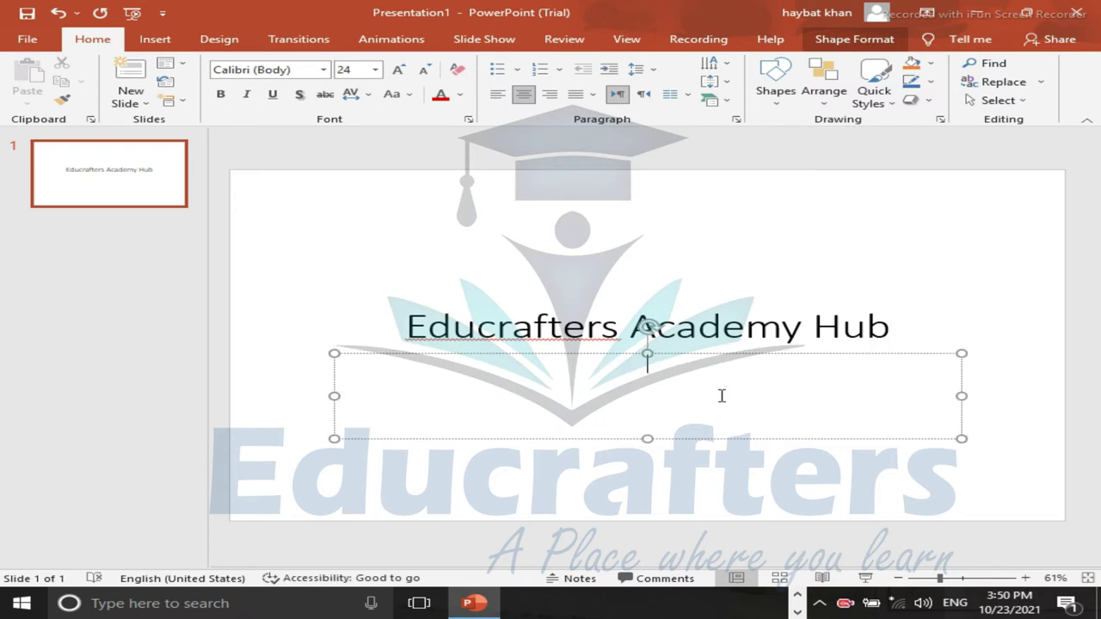
{"action": "left_click", "coordinate": [784, 323]}
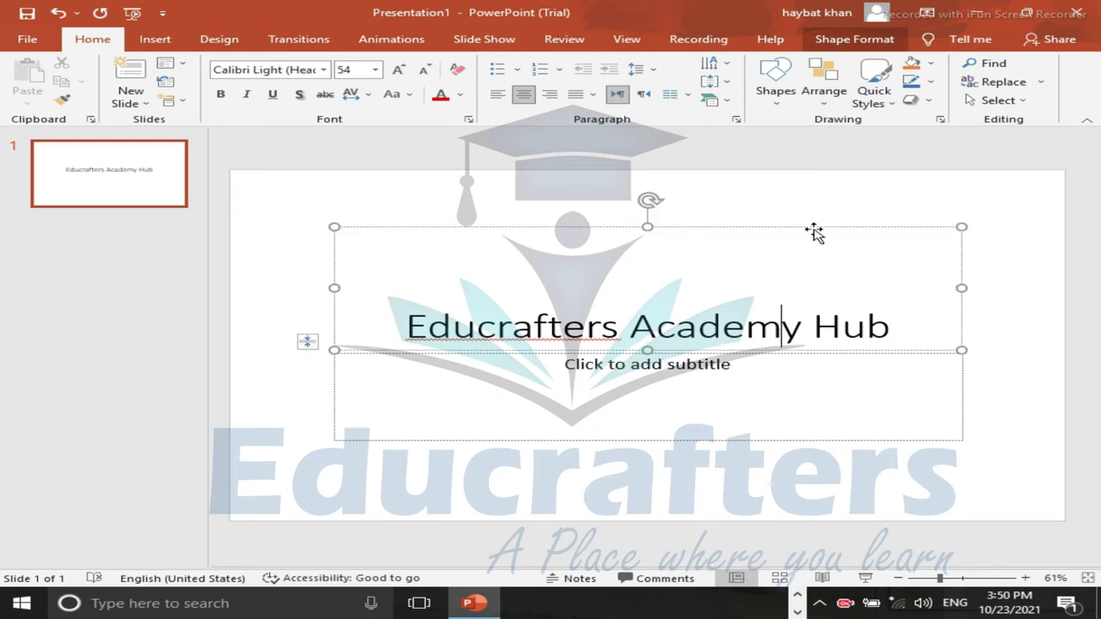
{"action": "left_click", "coordinate": [300, 96]}
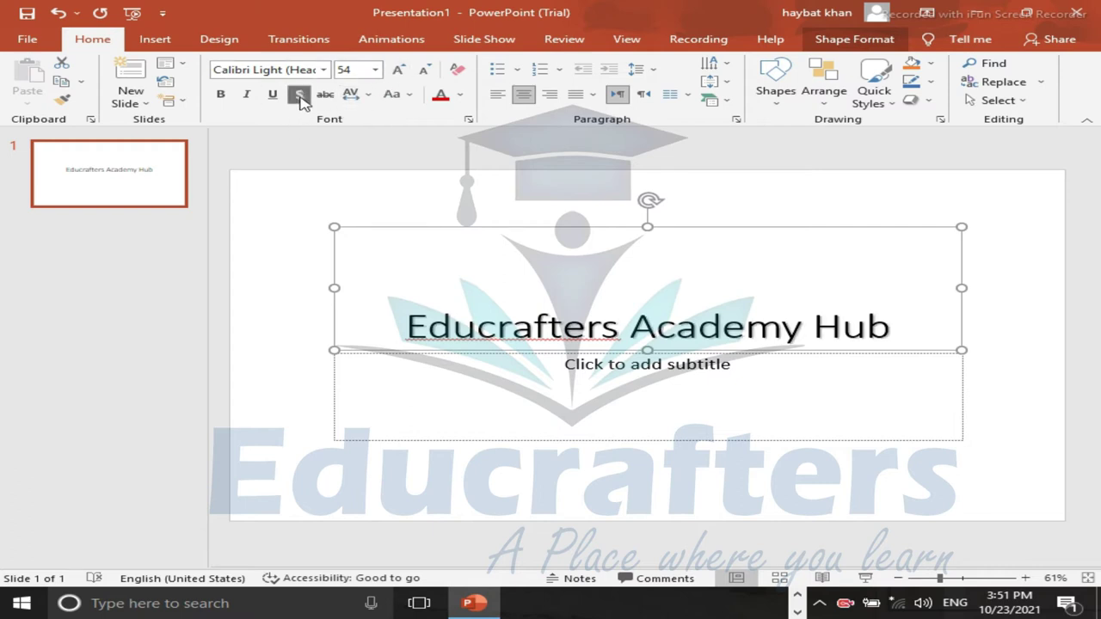
Make the title bold and size it to 66 points so it stays on one line
{"action": "left_click", "coordinate": [408, 318]}
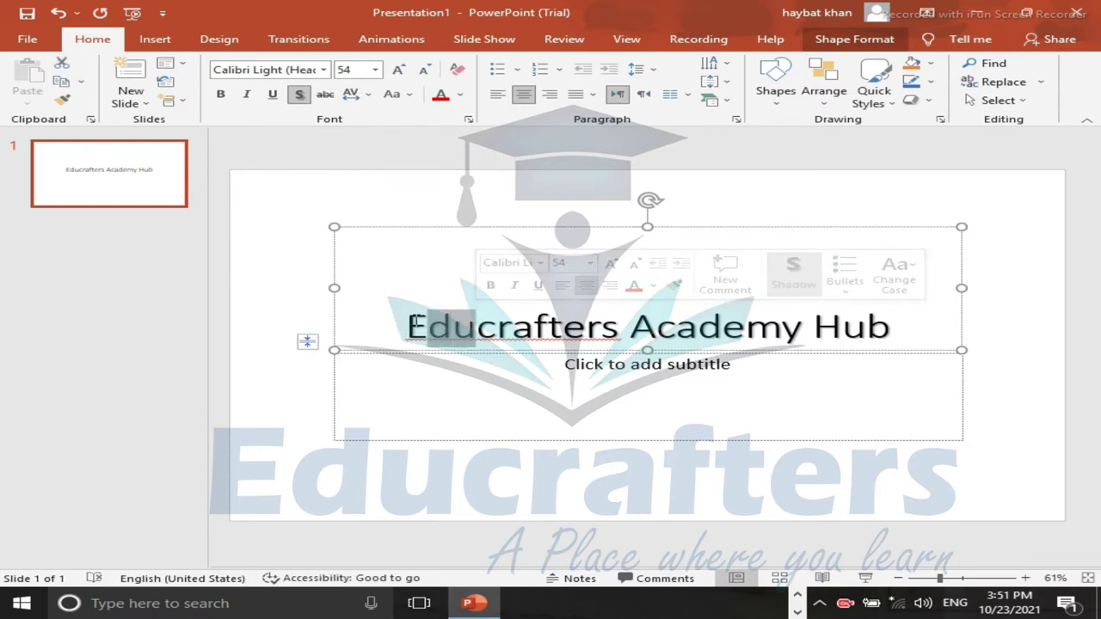
{"action": "mouse_move", "coordinate": [439, 320]}
{"action": "left_mouse_down"}
{"action": "mouse_move", "coordinate": [774, 313]}
{"action": "mouse_move", "coordinate": [889, 329]}
{"action": "left_mouse_up"}
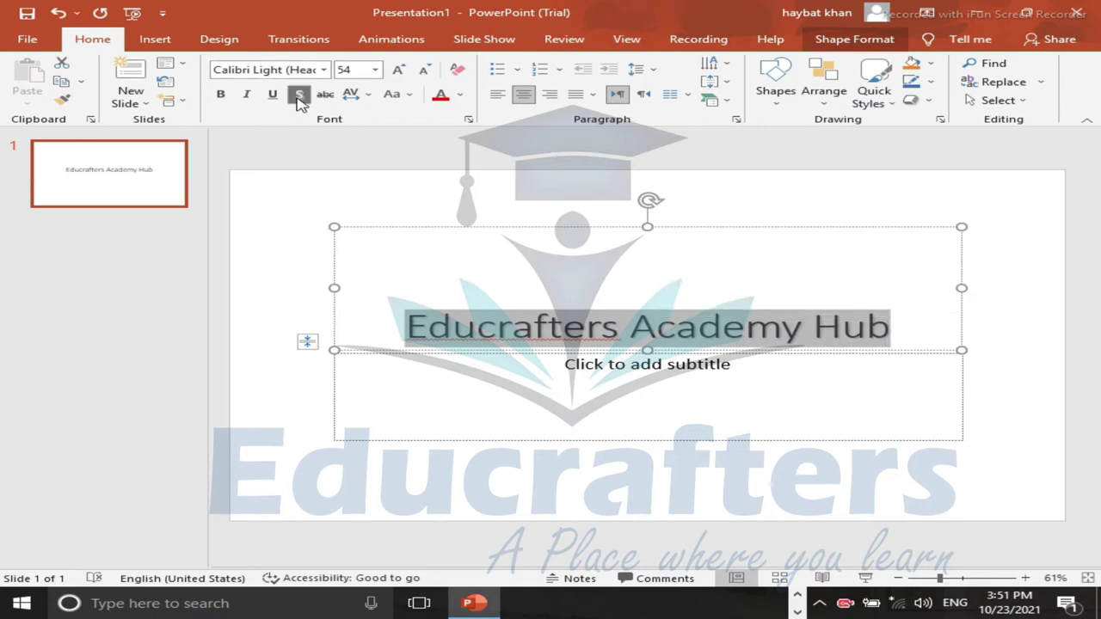
{"action": "left_click", "coordinate": [221, 95]}
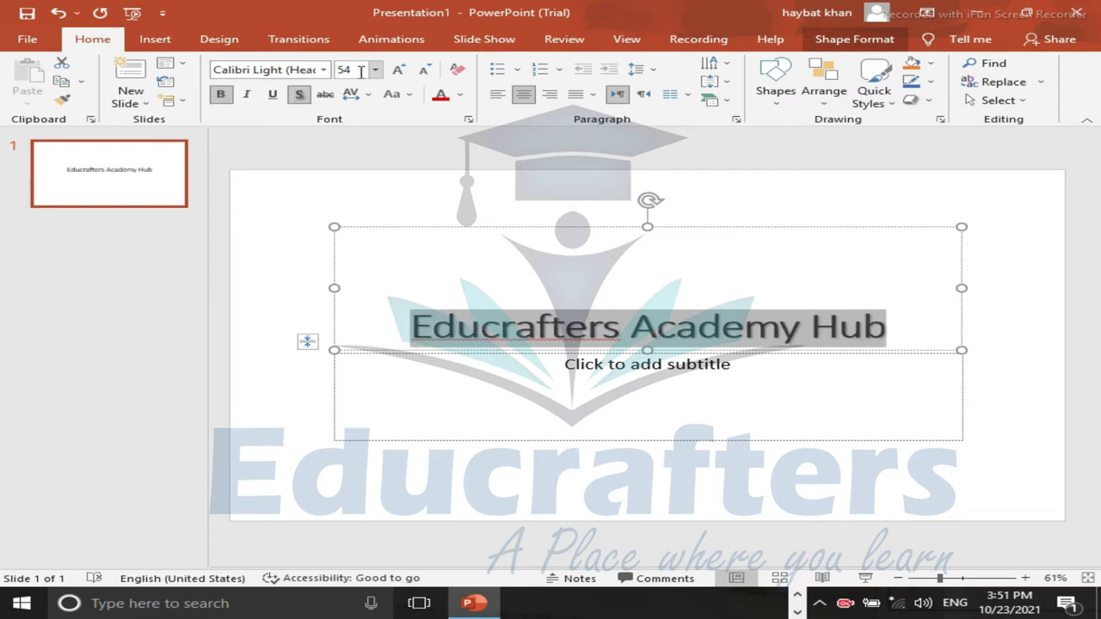
{"action": "left_click", "coordinate": [399, 70]}
{"action": "left_click", "coordinate": [399, 71]}
{"action": "left_click", "coordinate": [399, 73]}
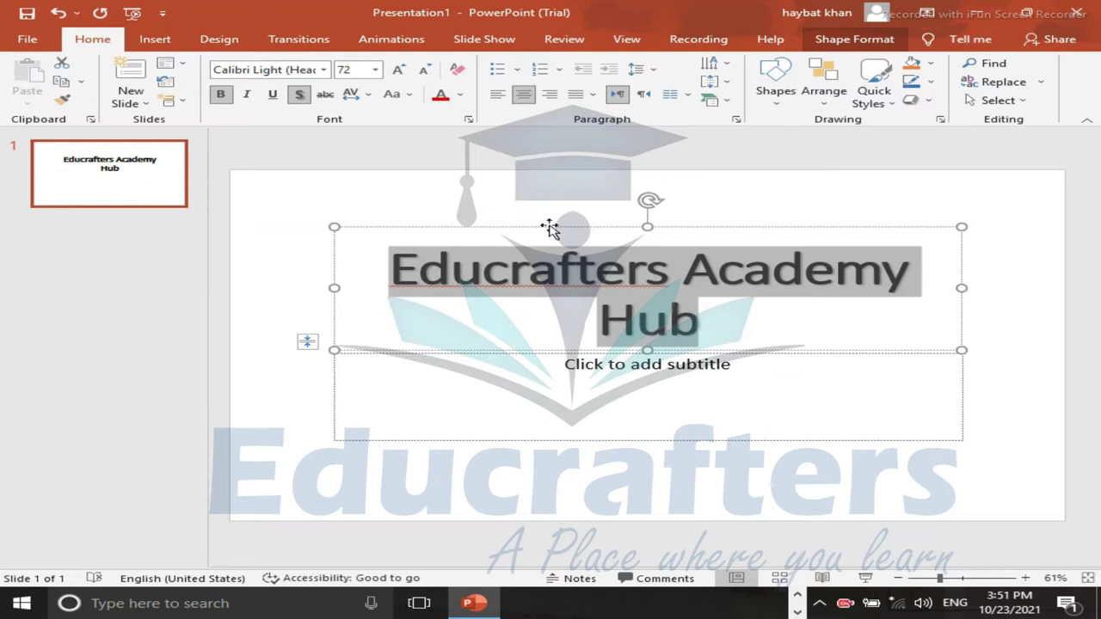
{"action": "left_click", "coordinate": [427, 70]}
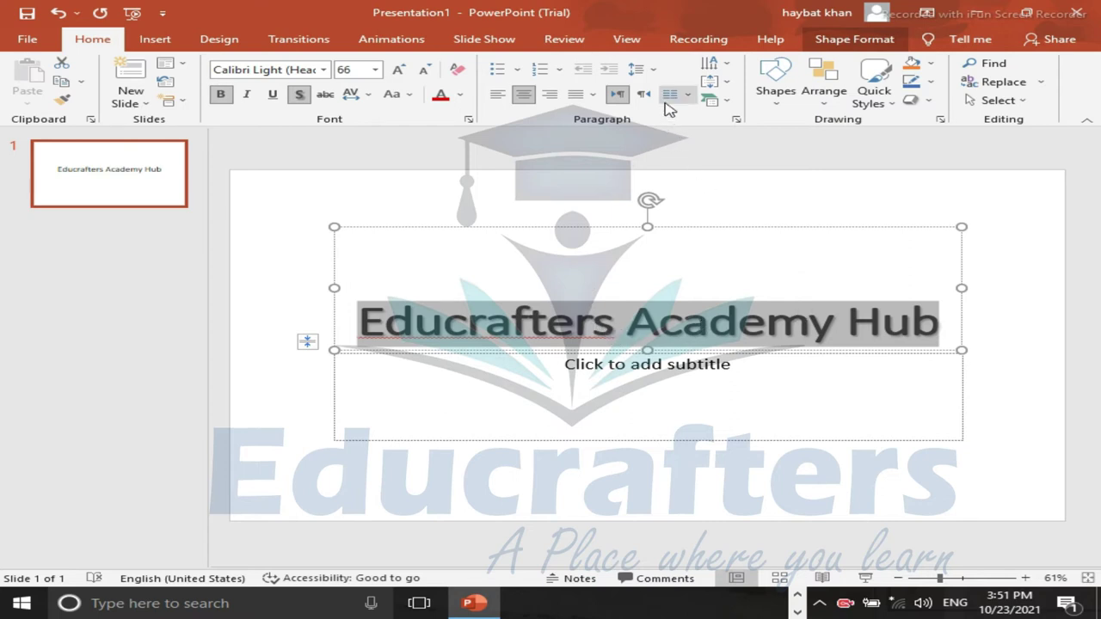
Change the title's vertical alignment, delete the blank lines above it, and widen its box rightward
{"action": "left_click", "coordinate": [728, 83]}
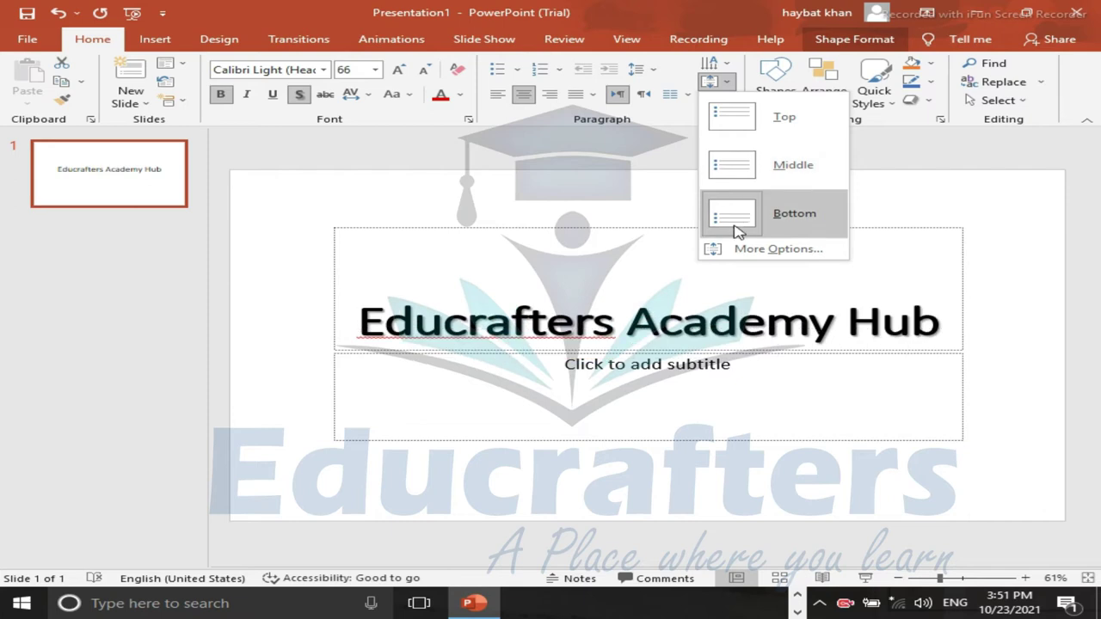
{"action": "left_click", "coordinate": [740, 129]}
{"action": "left_click", "coordinate": [387, 323]}
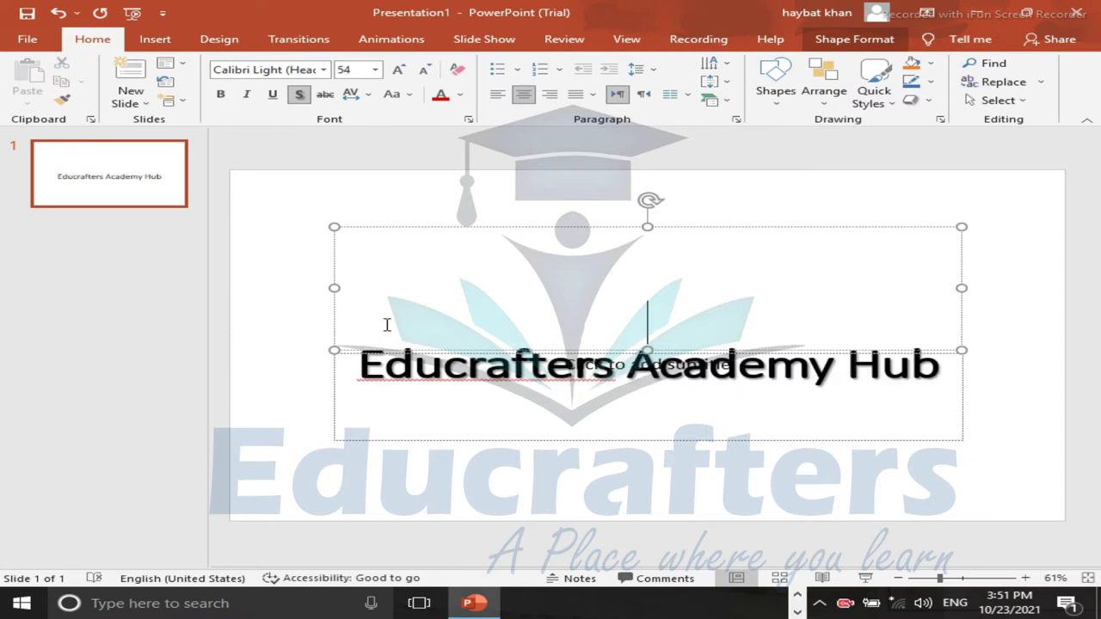
{"action": "key", "text": "BackSpace"}
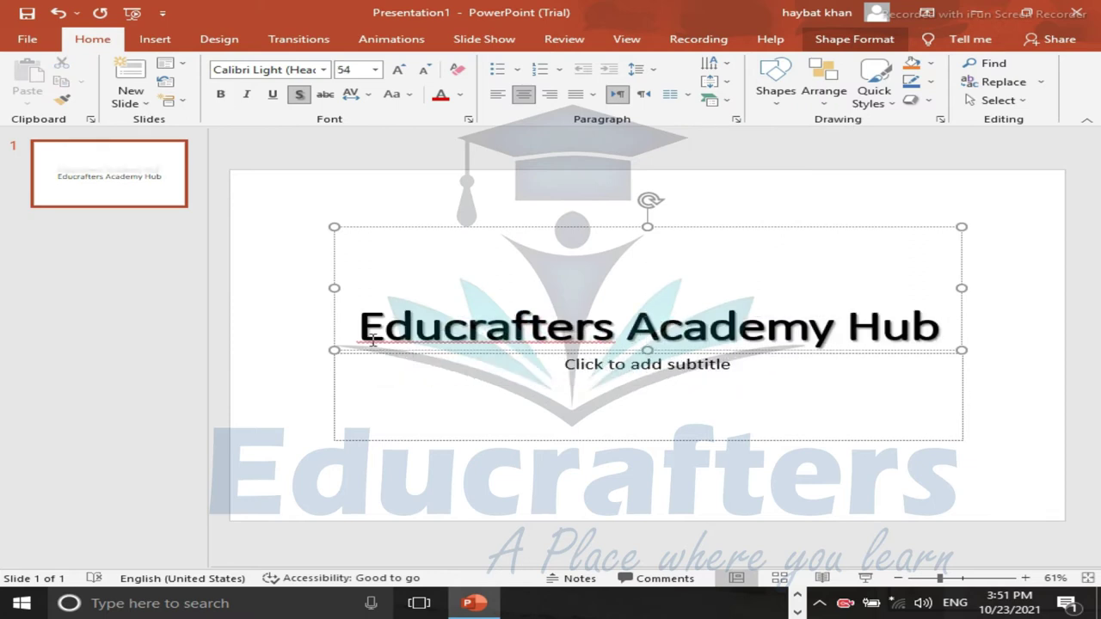
{"action": "key", "text": "Delete"}
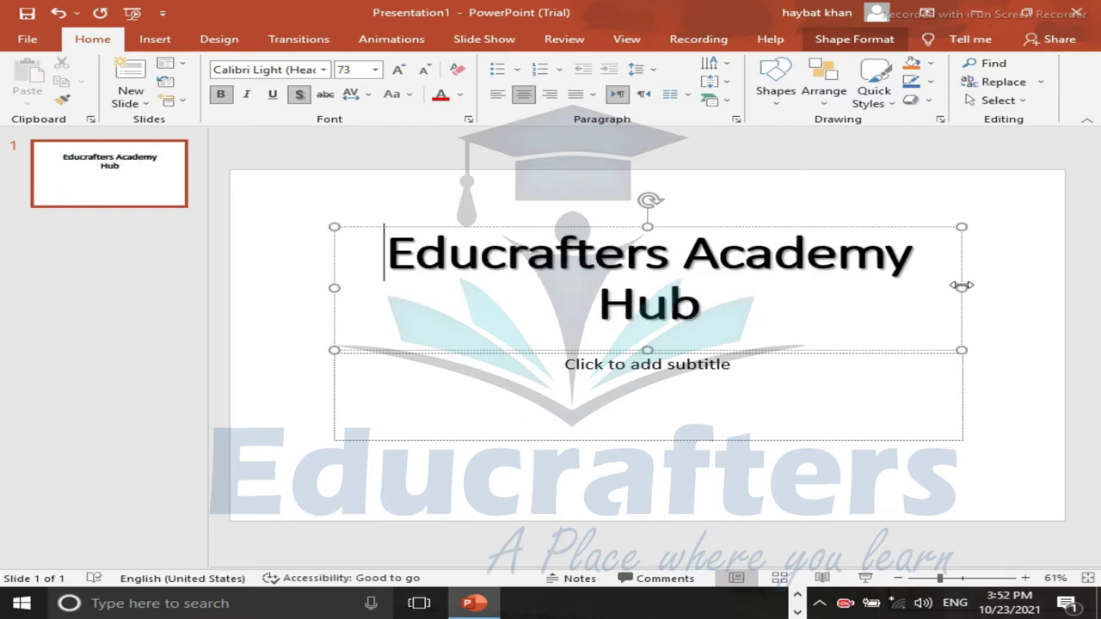
{"action": "left_click_drag", "start_coordinate": [961, 288], "coordinate": [1001, 288]}
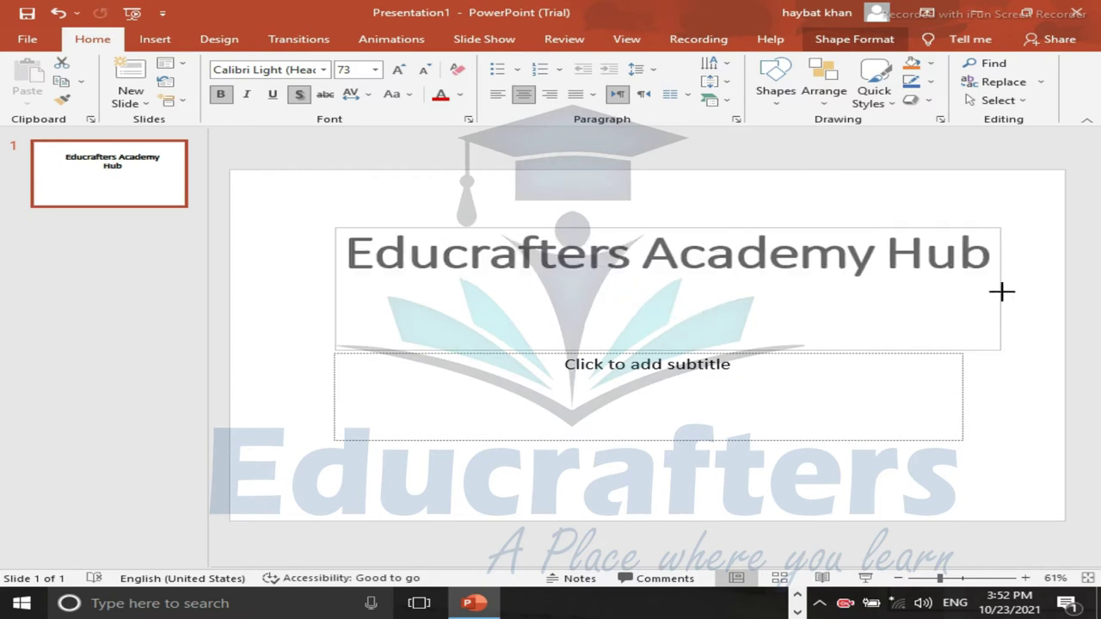
{"action": "left_click", "coordinate": [595, 370]}
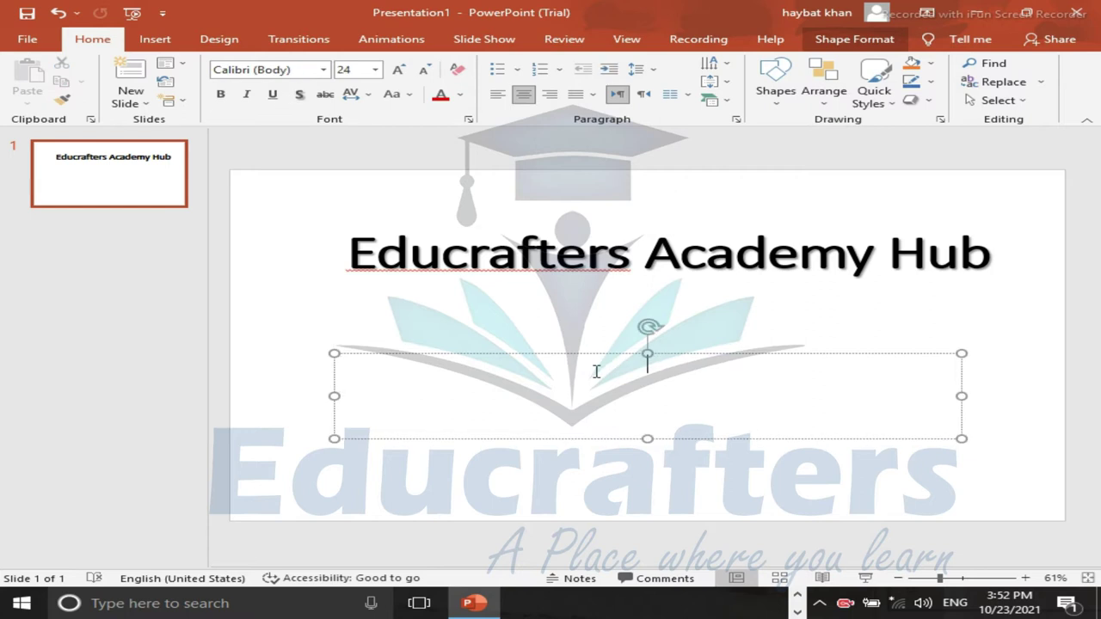
Type the subtitle 'A Place Where You Learn', fixing typos
{"action": "type", "text": "A Pla"}
{"action": "type", "text": "ce Where Yu"}
{"action": "key", "text": "BackSpace"}
{"action": "type", "text": "ou Lr"}
{"action": "key", "text": "BackSpace"}
{"action": "type", "text": "earn"}
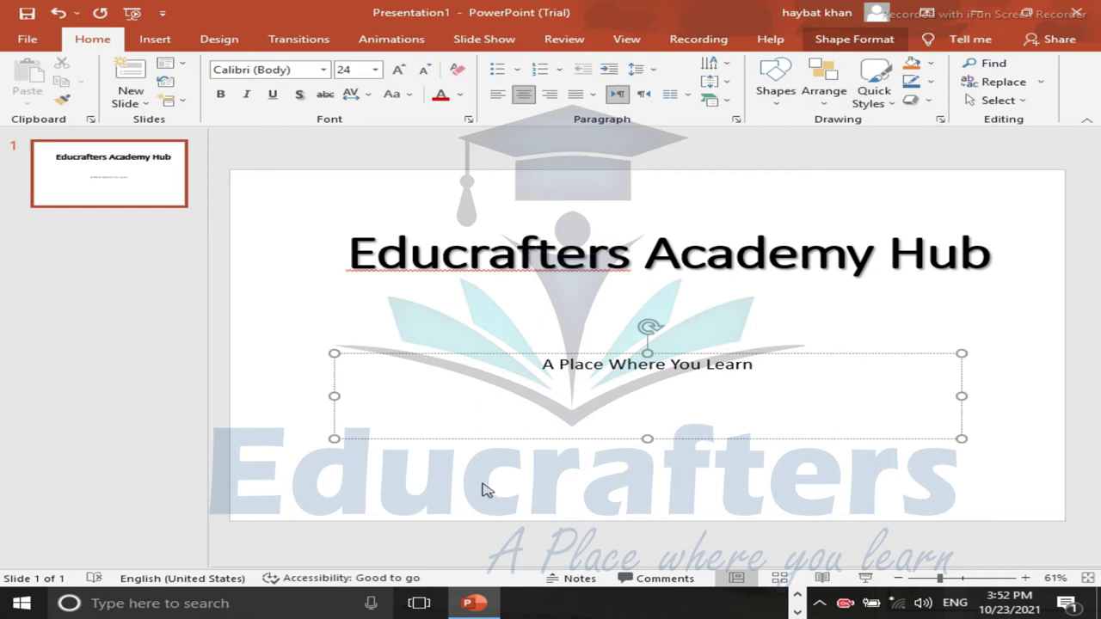
{"action": "left_click", "coordinate": [499, 479]}
Drag the subtitle box up to sit just beneath the title
{"action": "left_click", "coordinate": [567, 364]}
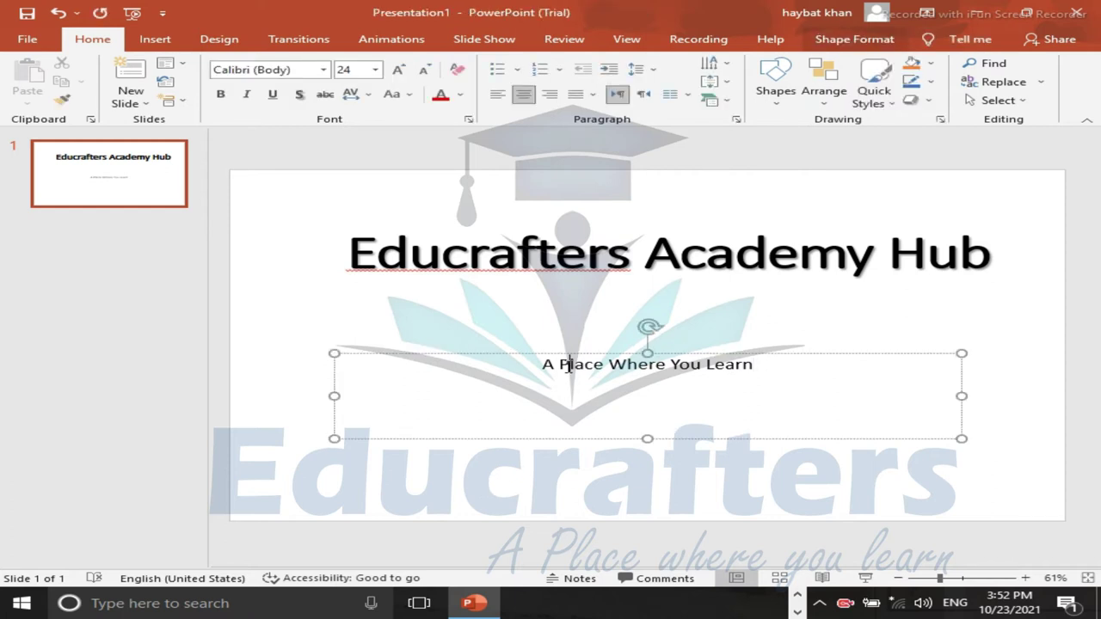
{"action": "left_click_drag", "start_coordinate": [574, 351], "coordinate": [565, 294]}
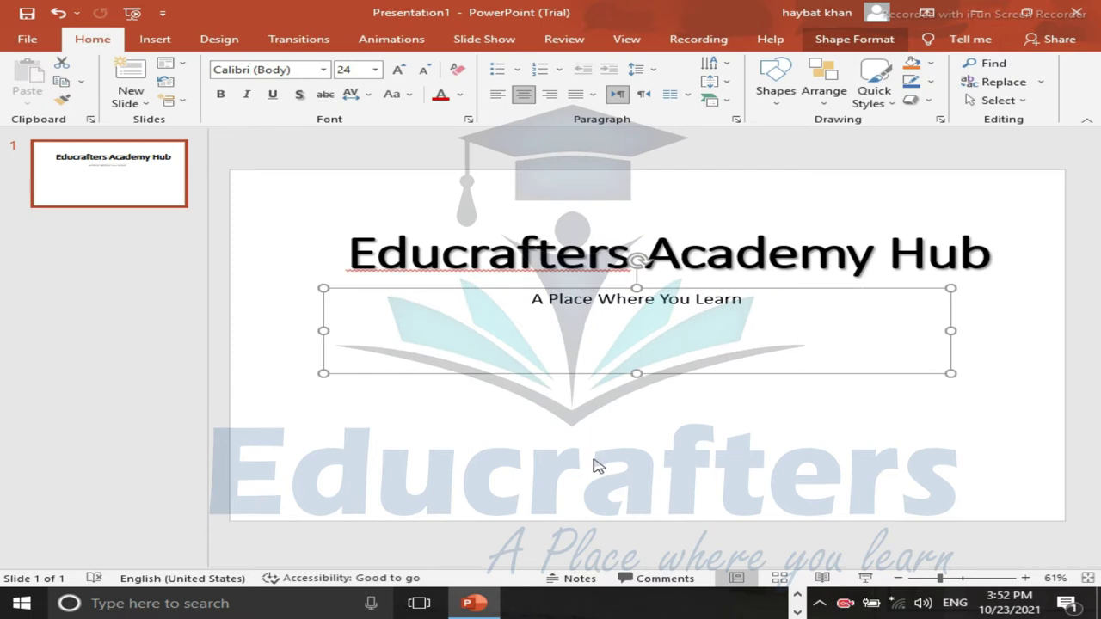
{"action": "left_click", "coordinate": [597, 466]}
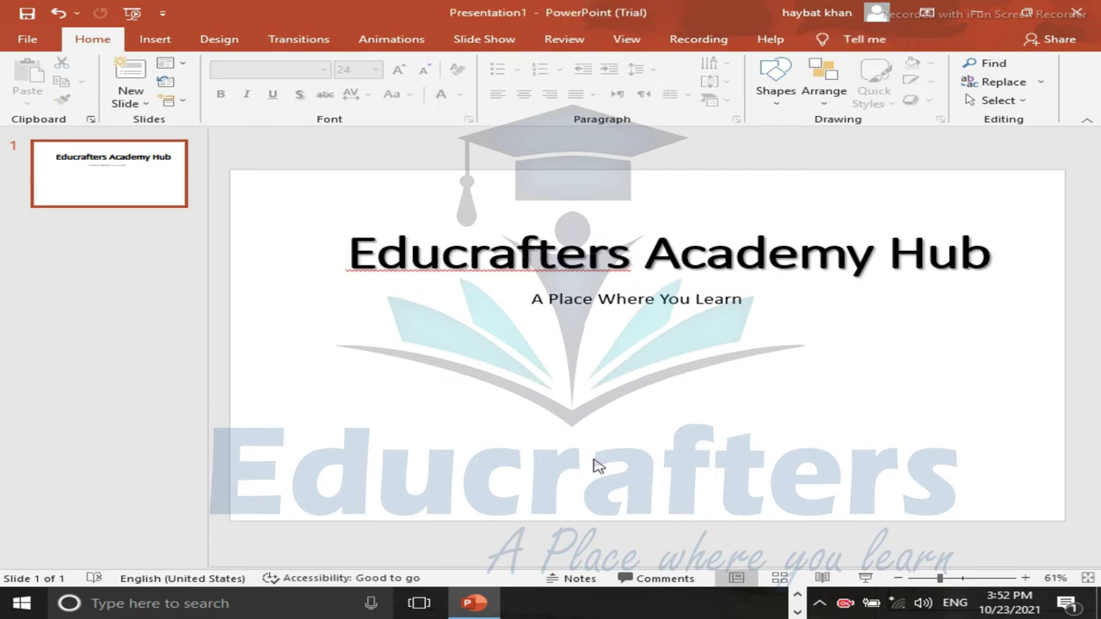
{"action": "left_click", "coordinate": [703, 257]}
{"action": "left_click", "coordinate": [740, 228]}
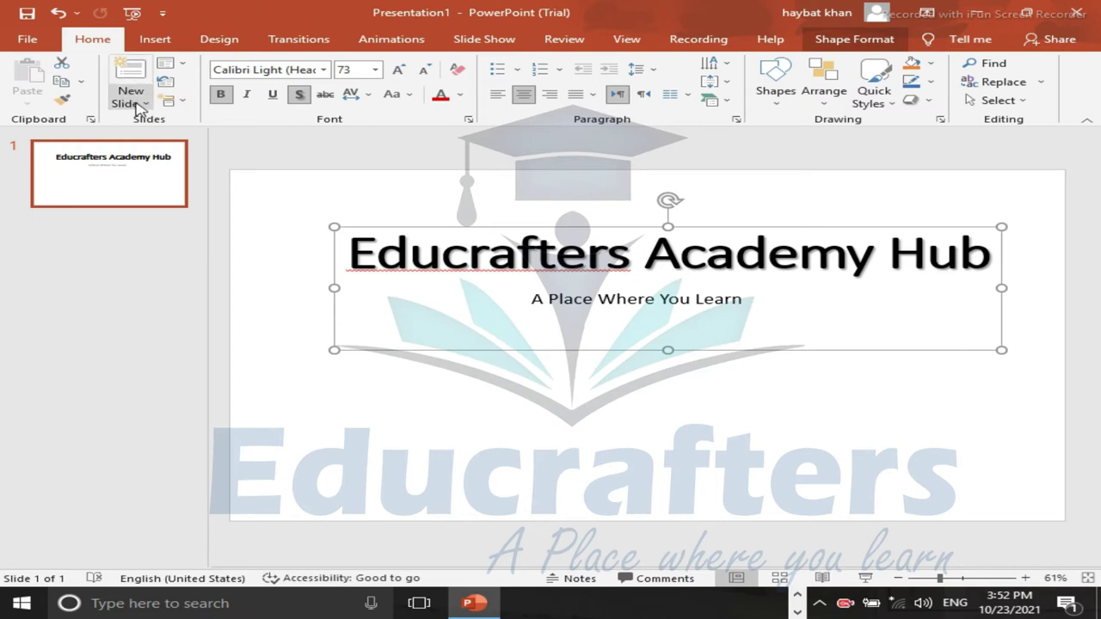
Add a new slide with the Title Slide layout, then return to slide 1
{"action": "left_click", "coordinate": [149, 107]}
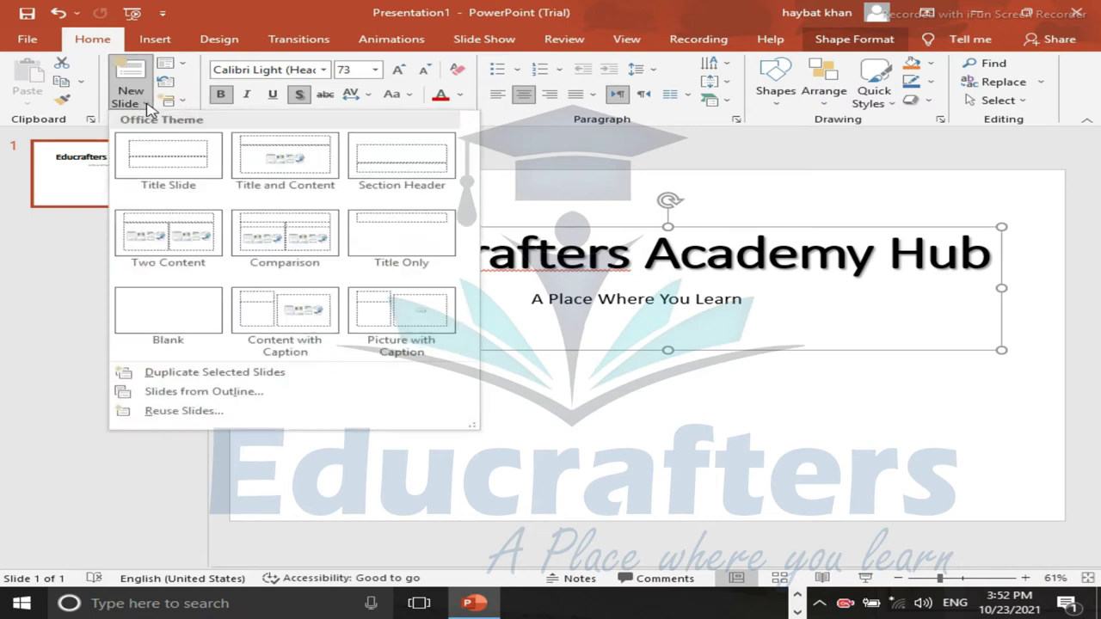
{"action": "left_click", "coordinate": [191, 175]}
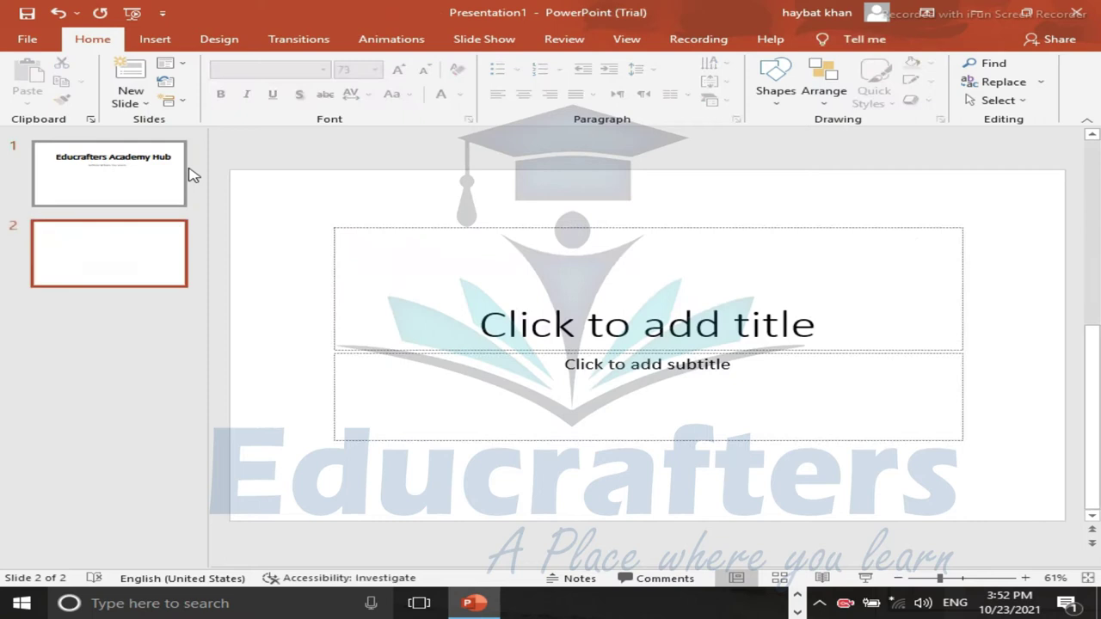
{"action": "left_click", "coordinate": [133, 183]}
{"action": "left_click", "coordinate": [121, 277]}
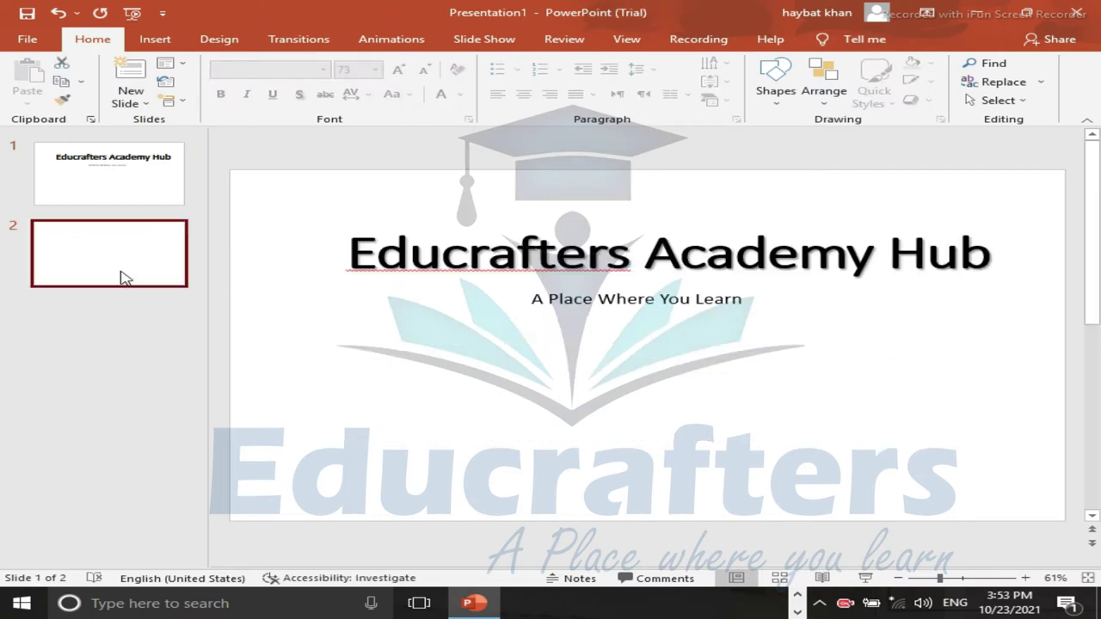
{"action": "left_click", "coordinate": [123, 190]}
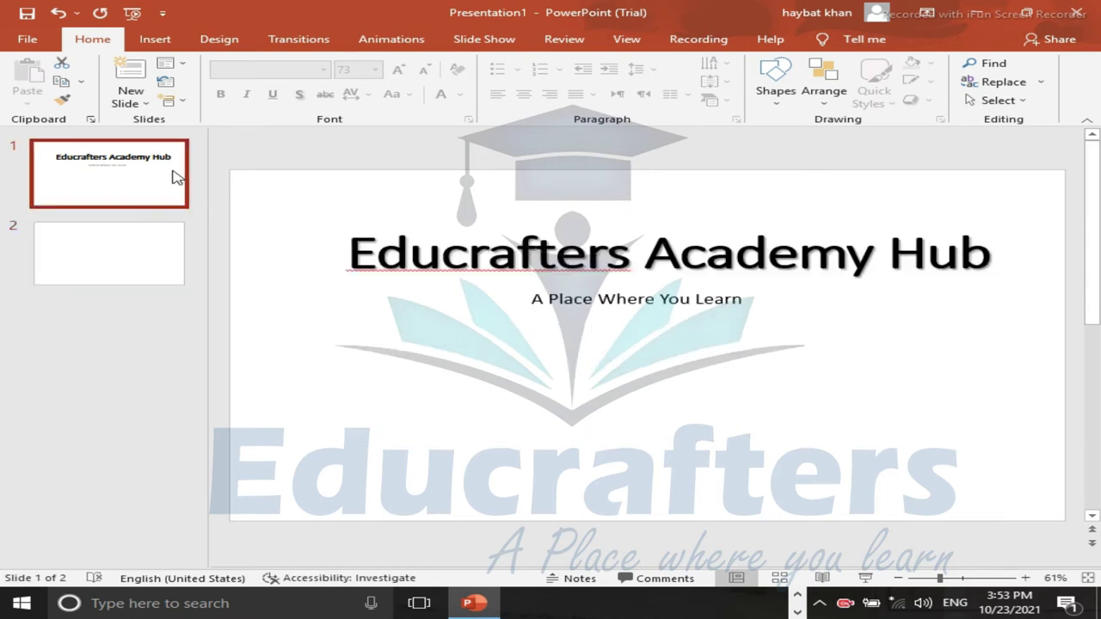
Duplicate the title slide with Duplicate Selected Slides and view the copy as slide 2
{"action": "left_click", "coordinate": [147, 103]}
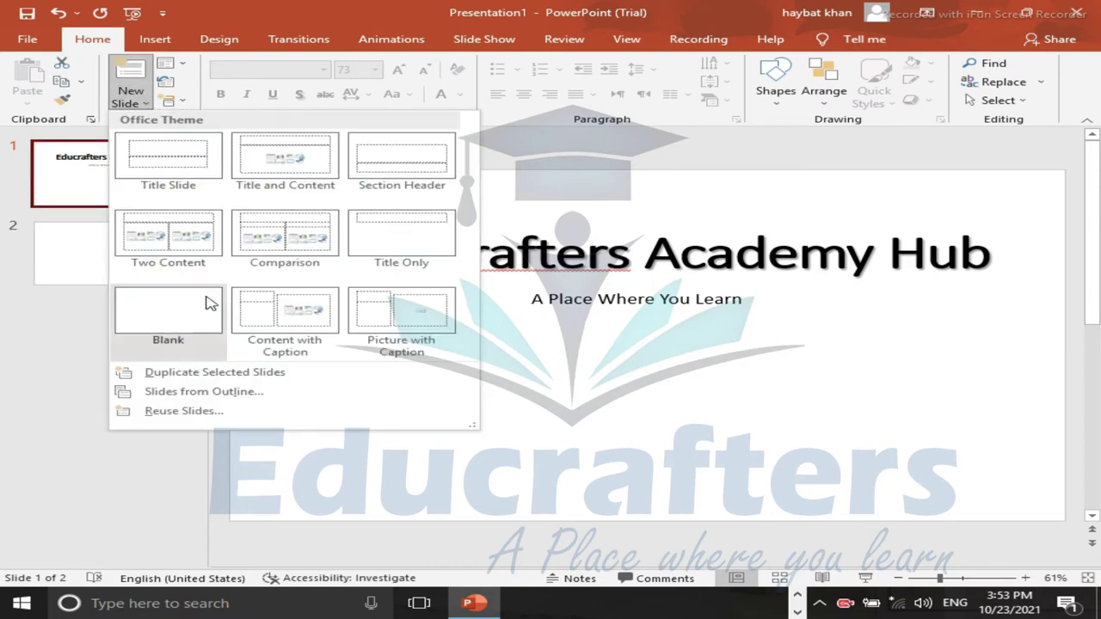
{"action": "left_click", "coordinate": [194, 372]}
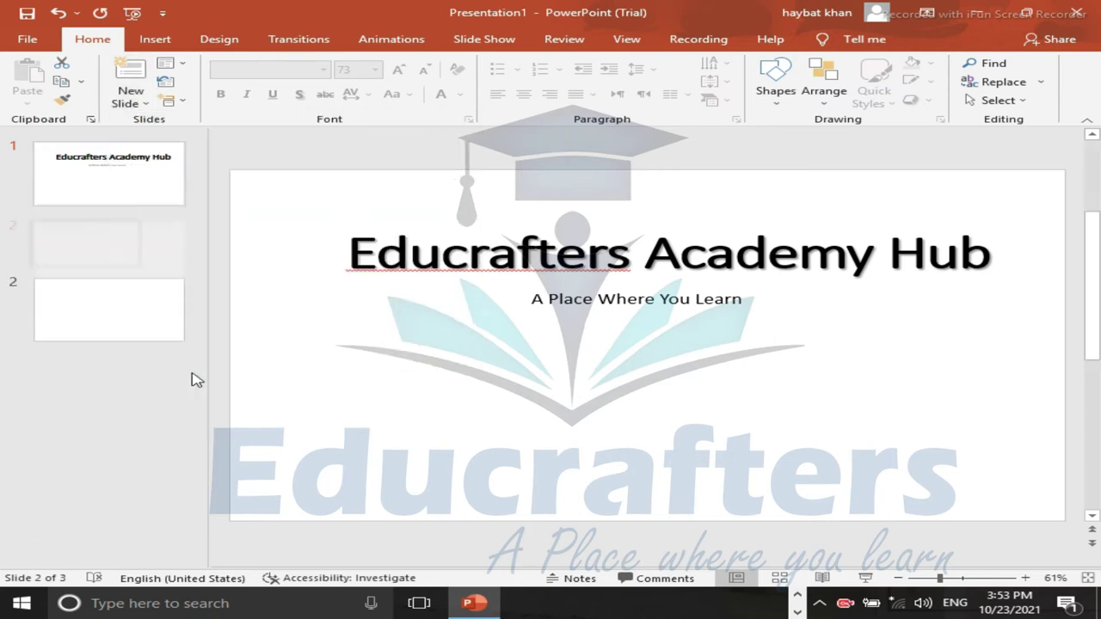
{"action": "left_click", "coordinate": [117, 185]}
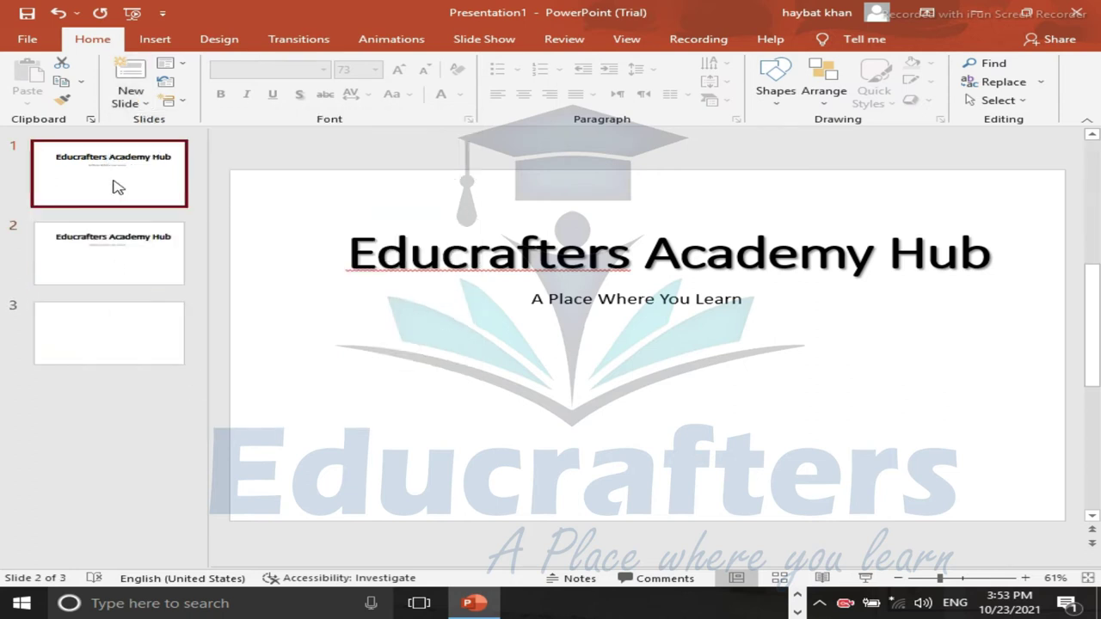
{"action": "left_click", "coordinate": [123, 249]}
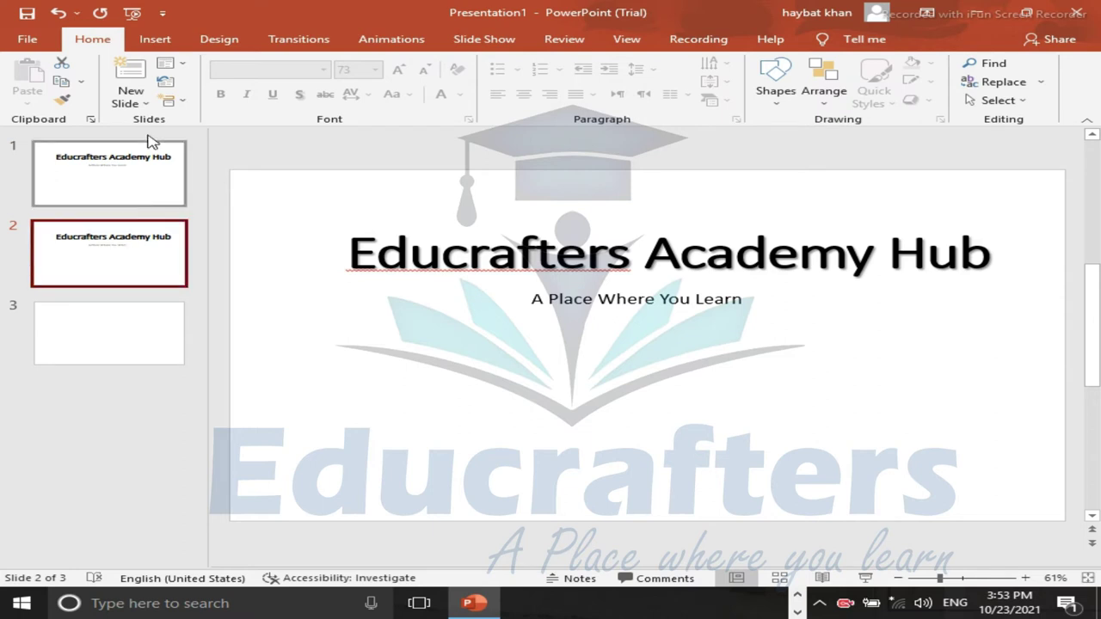
Apply the Title and Content layout to slide 2, then to blank slide 3
{"action": "left_click", "coordinate": [178, 64]}
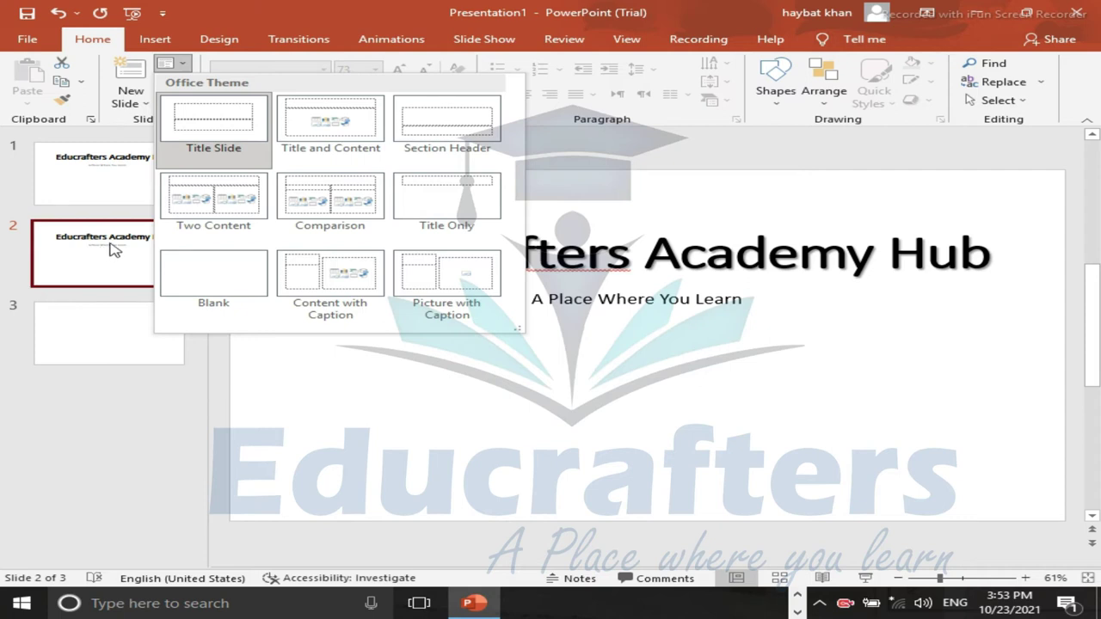
{"action": "left_click", "coordinate": [331, 144]}
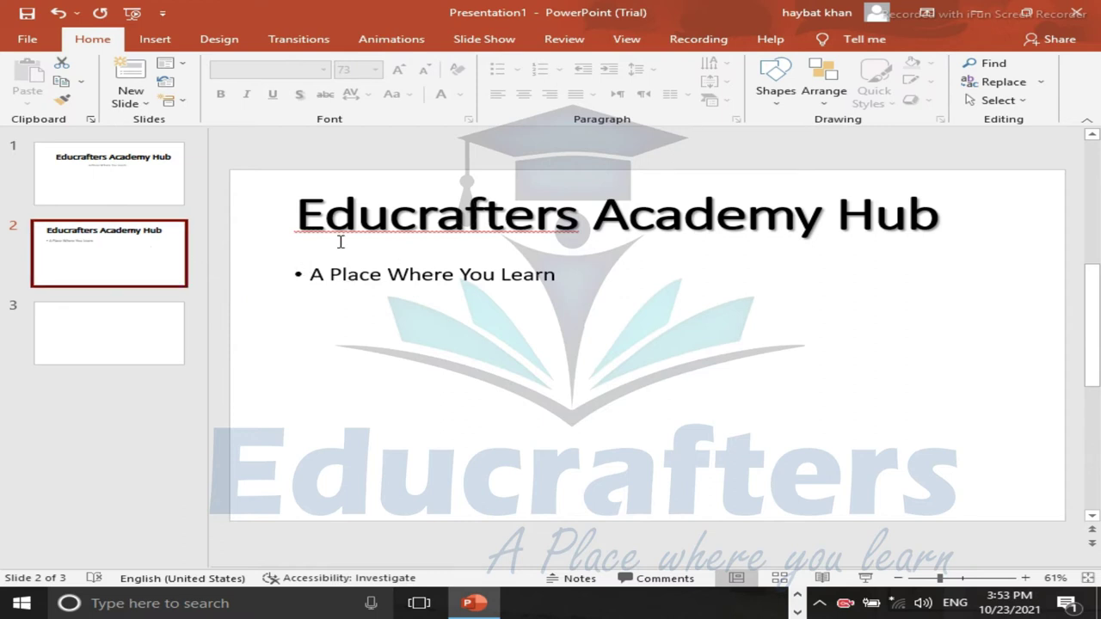
{"action": "left_click", "coordinate": [101, 324]}
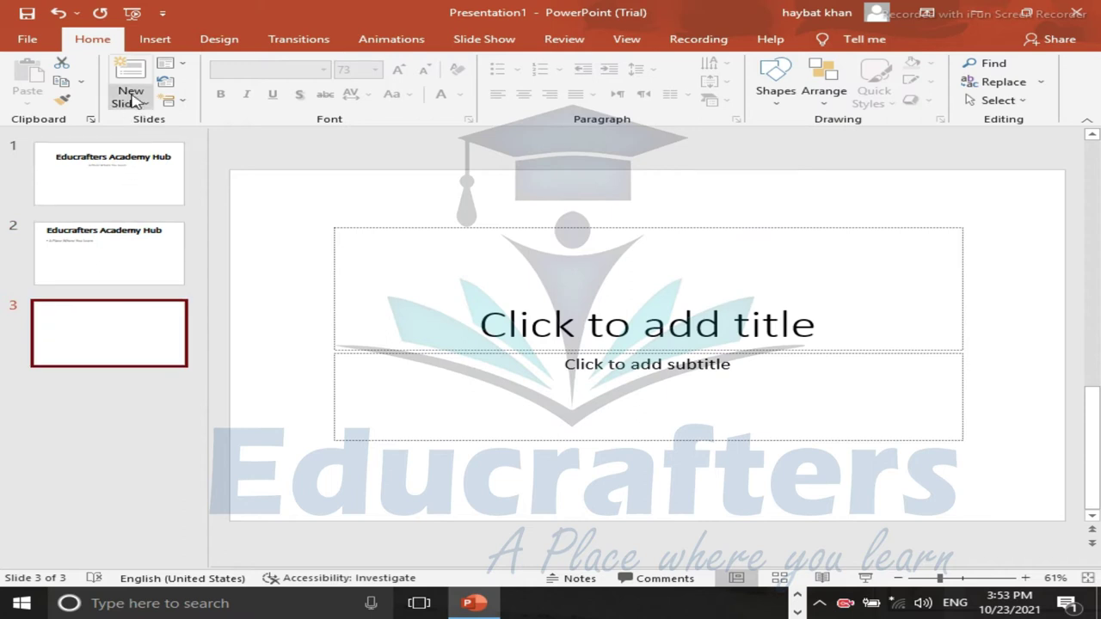
{"action": "left_click", "coordinate": [167, 64]}
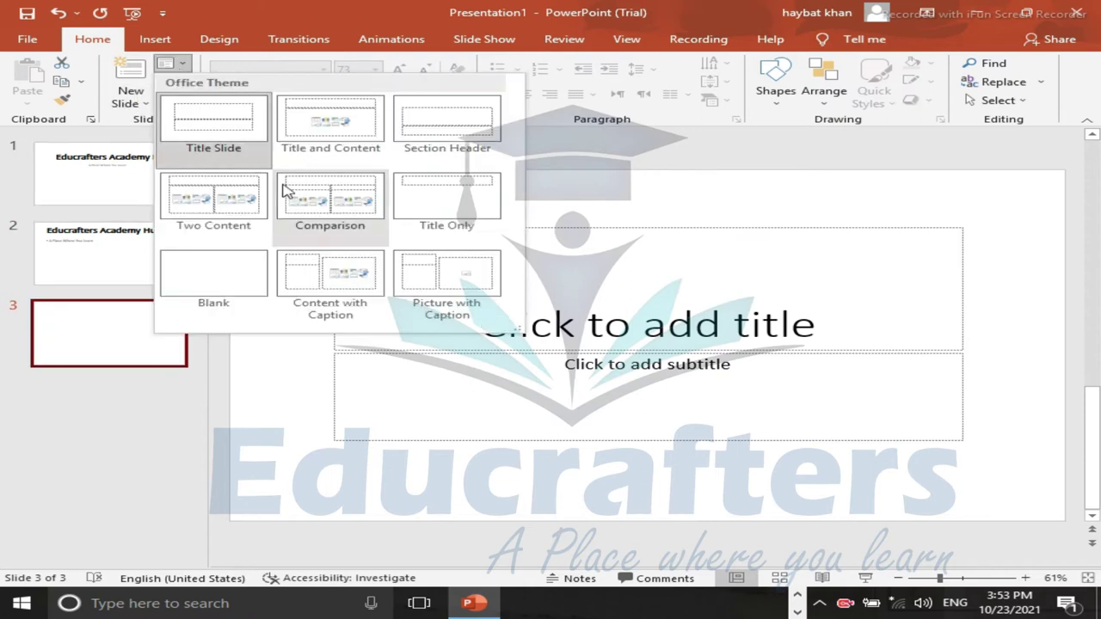
{"action": "left_click", "coordinate": [333, 146]}
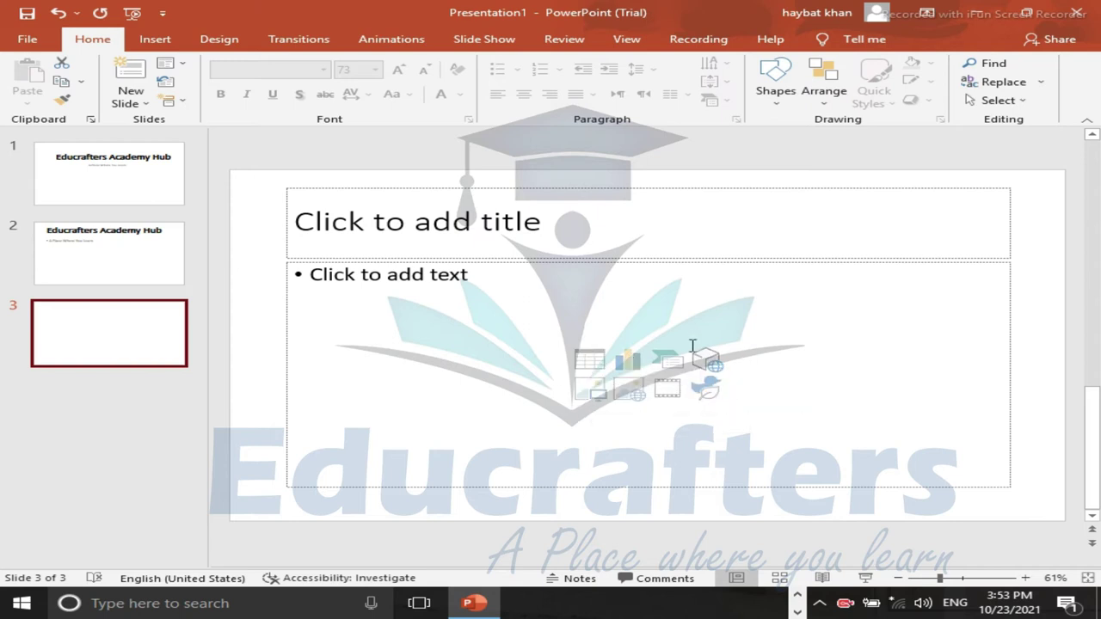
{"action": "left_click", "coordinate": [594, 391]}
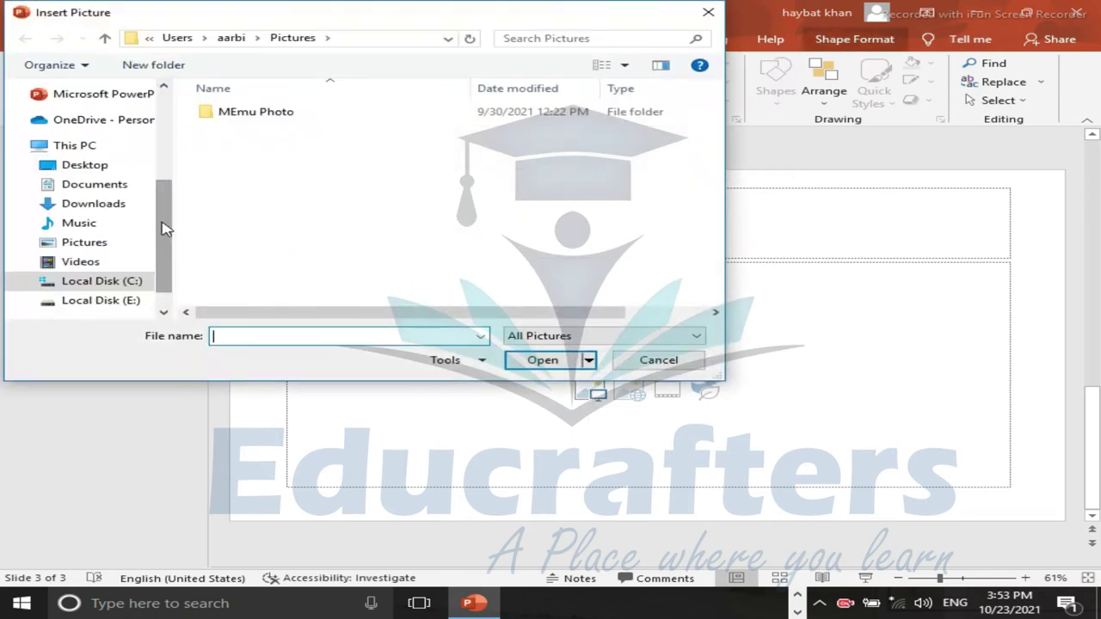
Insert the Computer-Keyboard-Keys-Information picture from E:\Computer pics into slide 3's placeholder
{"action": "left_click_drag", "start_coordinate": [165, 228], "coordinate": [167, 241]}
{"action": "left_click", "coordinate": [127, 273]}
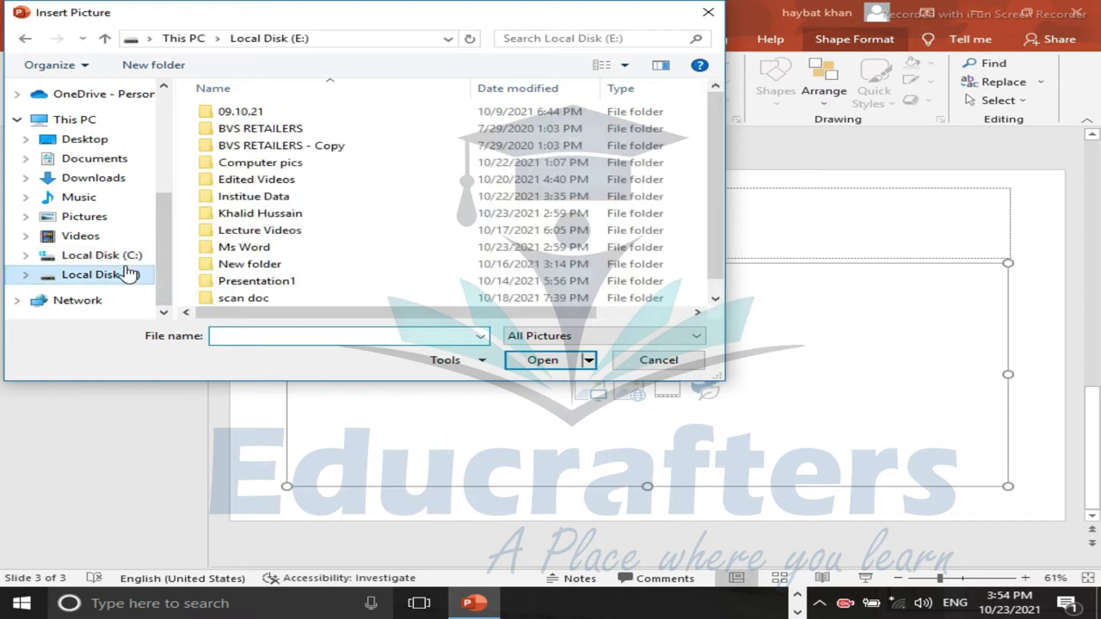
{"action": "left_click", "coordinate": [280, 168]}
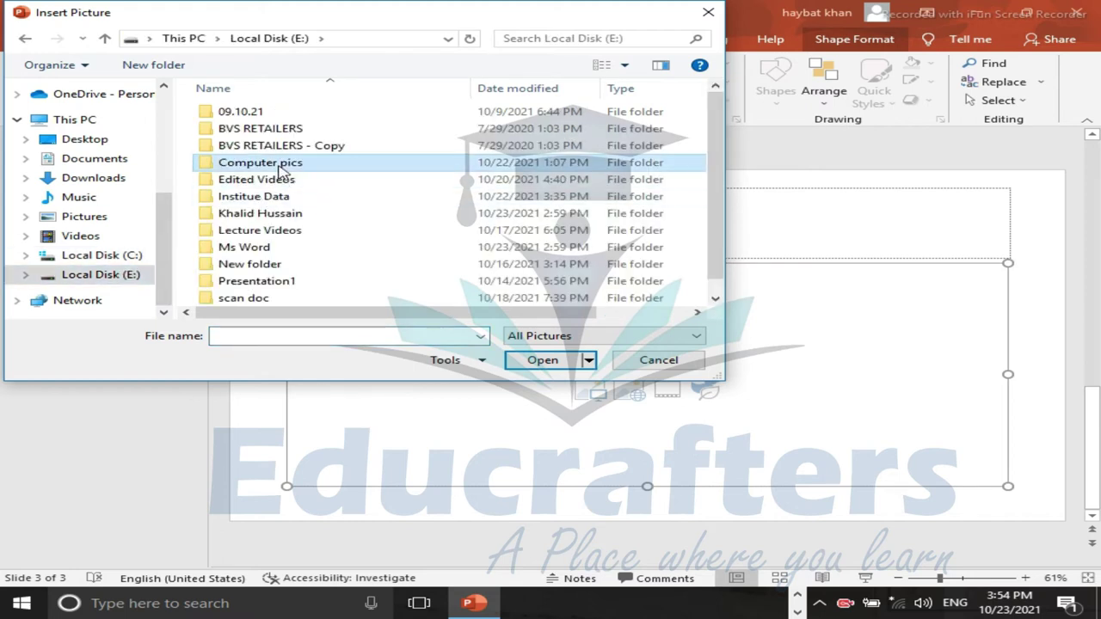
{"action": "double_click", "coordinate": [279, 168]}
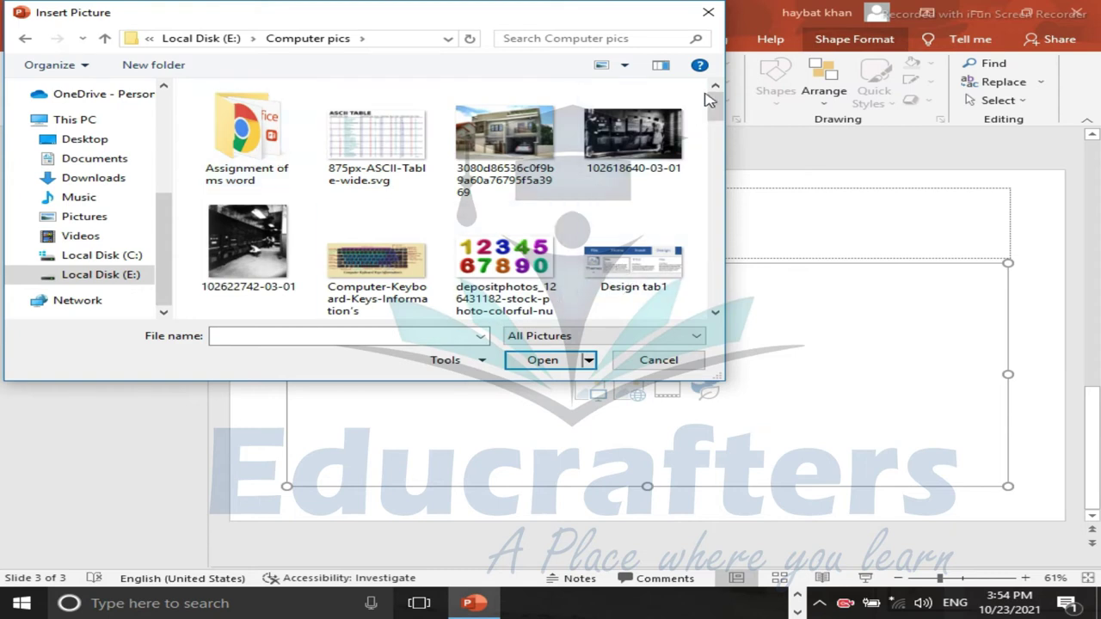
{"action": "scroll", "coordinate": [710, 105], "scroll_direction": "down", "scroll_amount": 1}
{"action": "left_click", "coordinate": [368, 185]}
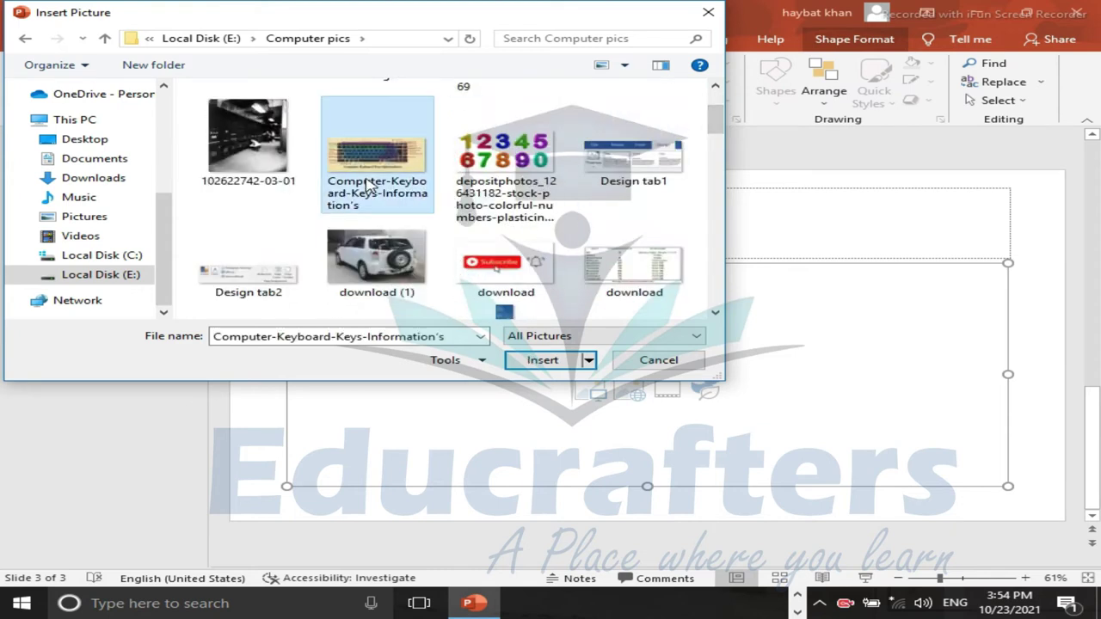
{"action": "left_click", "coordinate": [546, 361]}
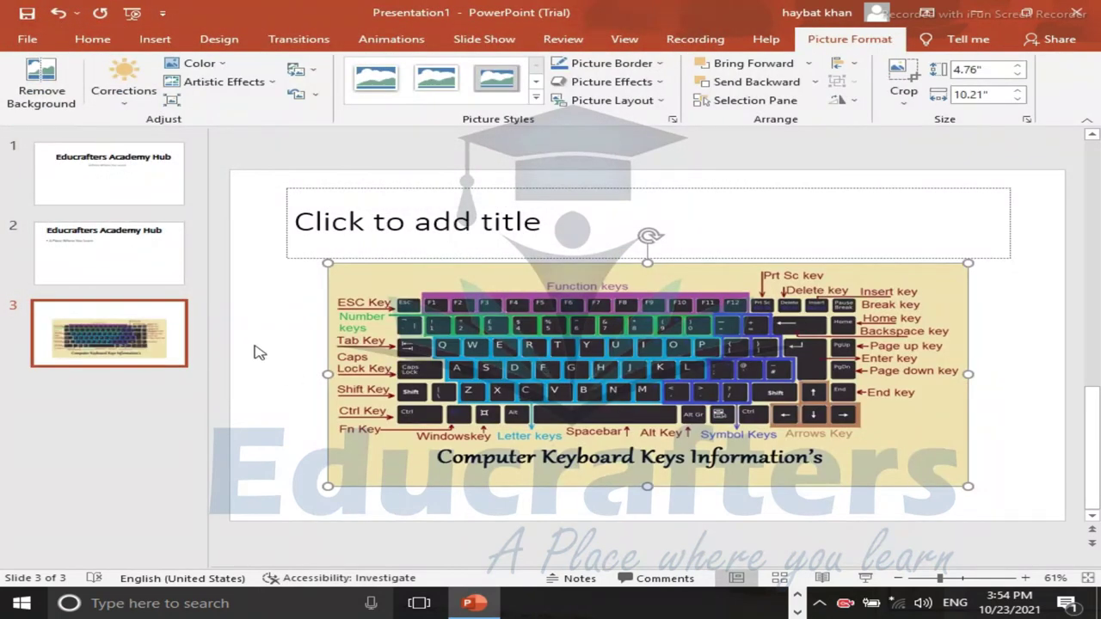
Deselect the keyboard picture and undo its insertion with Ctrl+Z
{"action": "left_click", "coordinate": [287, 353]}
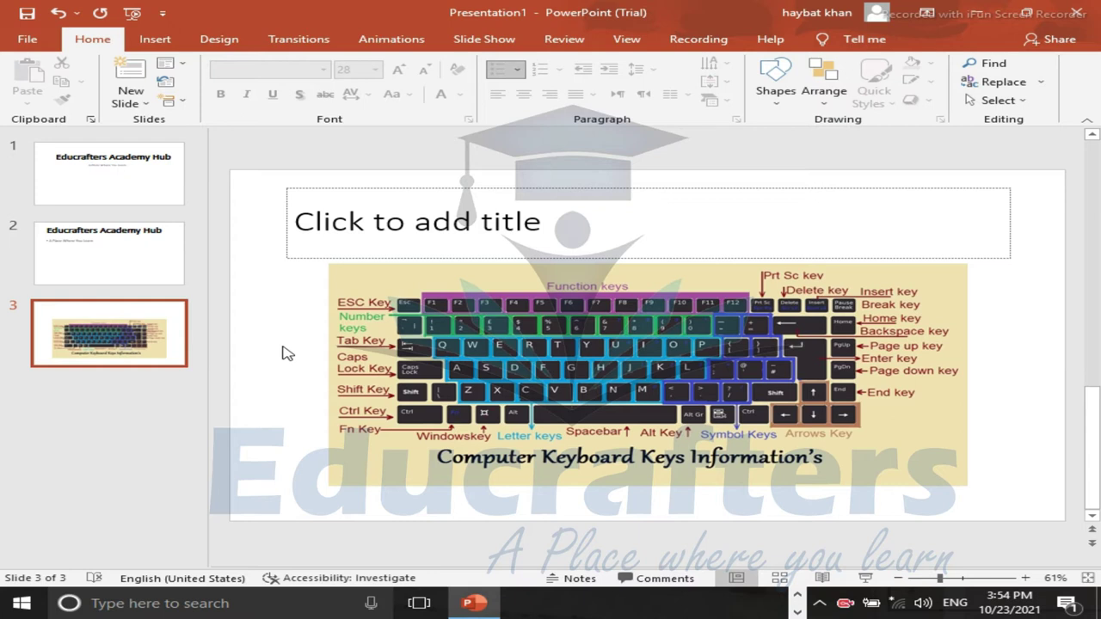
{"action": "key", "text": "ctrl+z"}
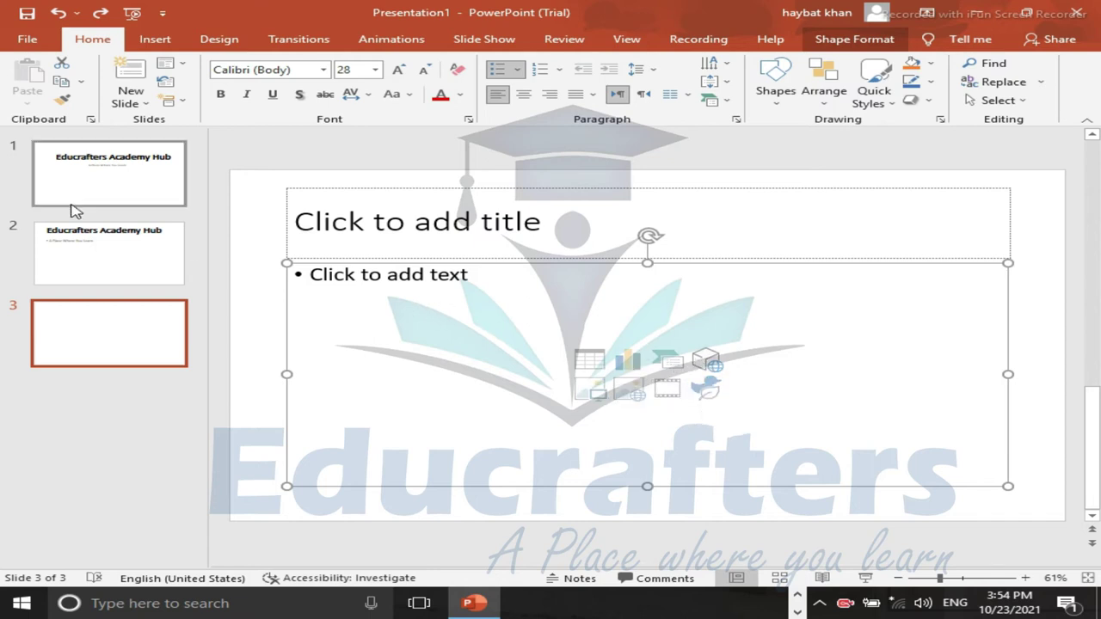
Go back to slide 1, select the whole title box, and show the Design tab's themes
{"action": "left_click", "coordinate": [83, 177]}
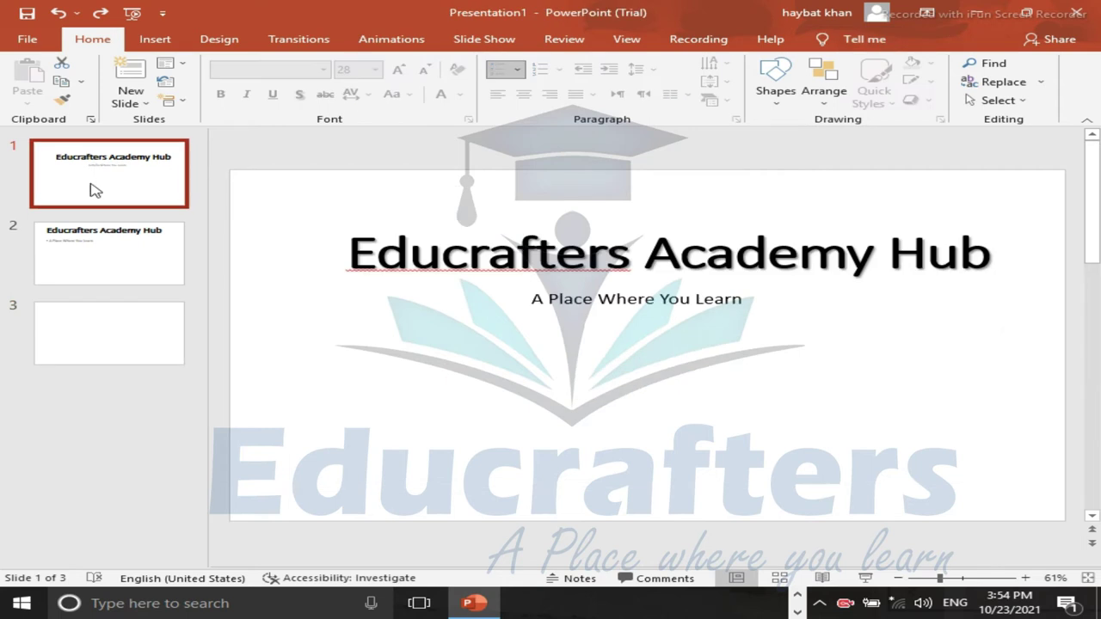
{"action": "left_click", "coordinate": [407, 240]}
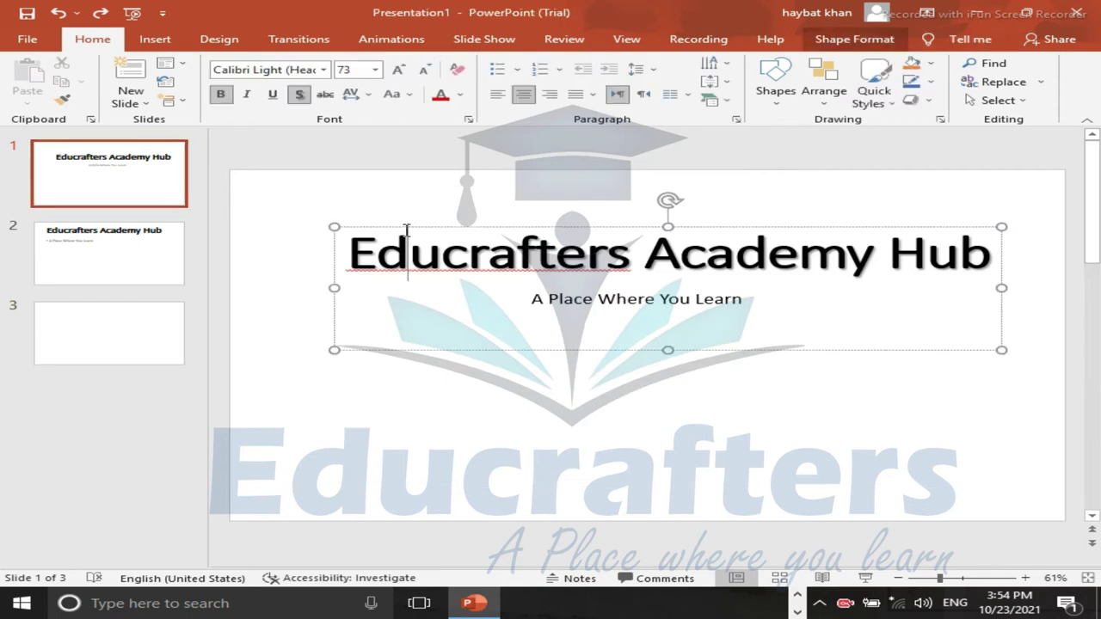
{"action": "key", "text": "Escape"}
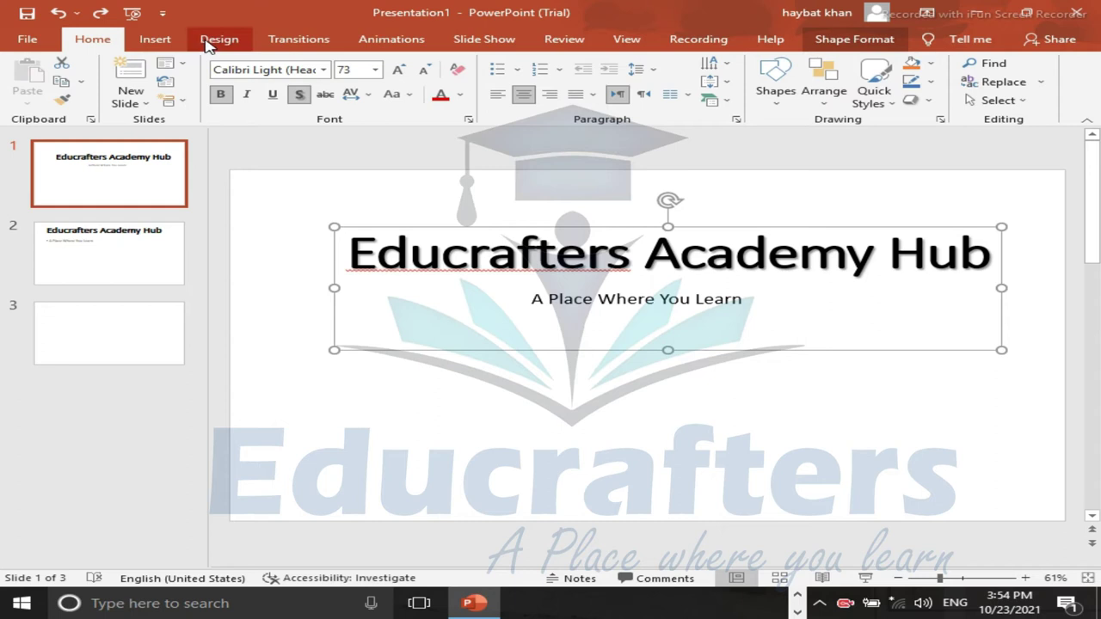
{"action": "left_click", "coordinate": [207, 47]}
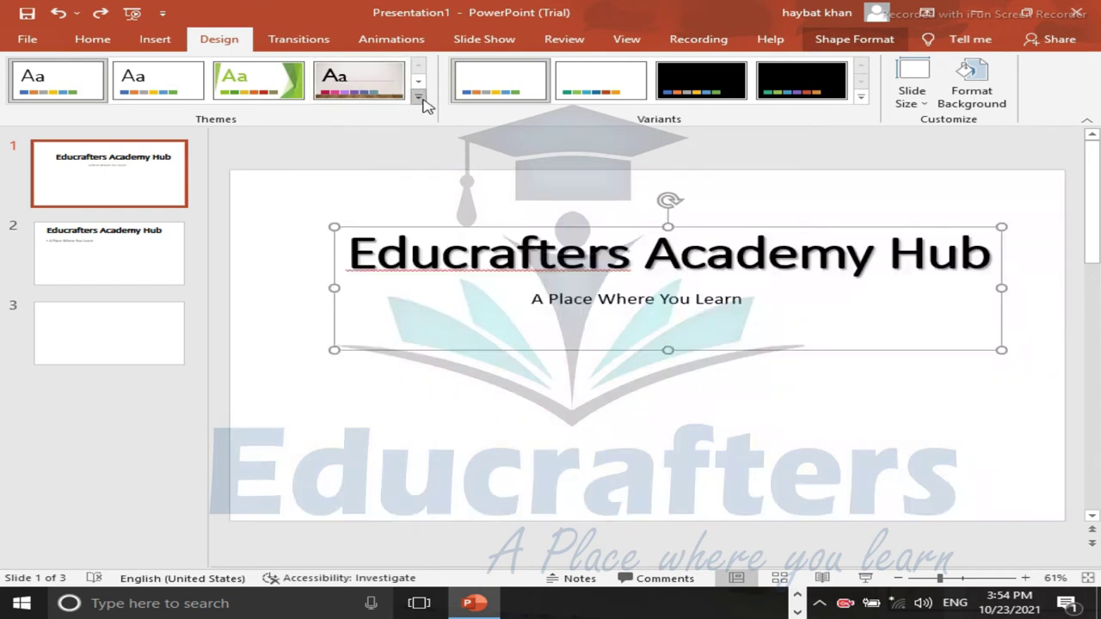
Apply the Parallax theme from the expanded Themes gallery to all slides
{"action": "left_click", "coordinate": [420, 97]}
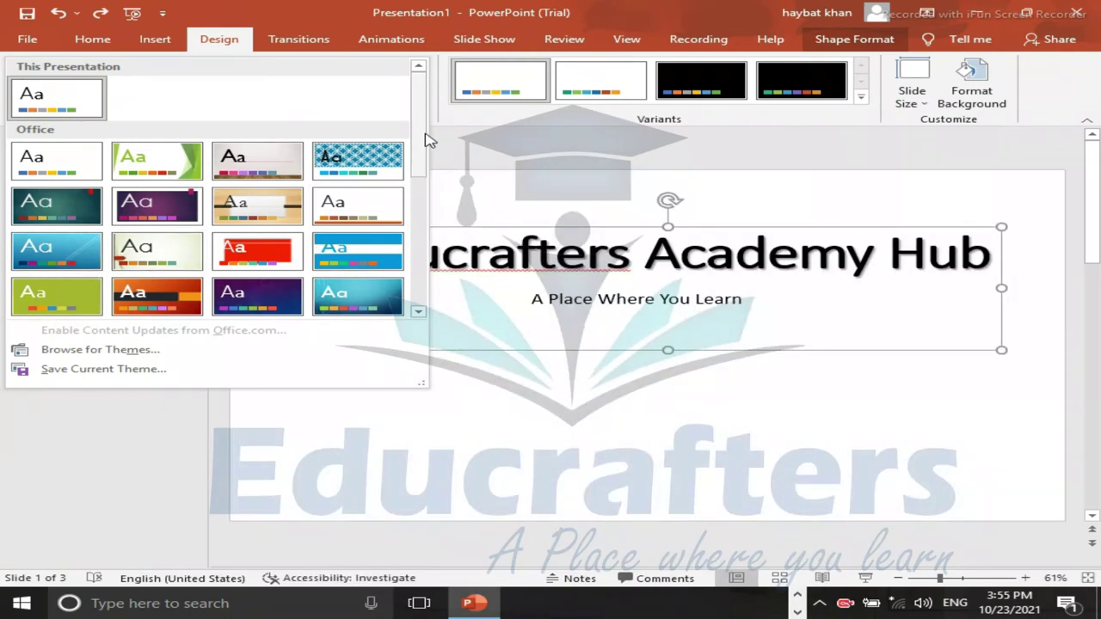
{"action": "scroll", "coordinate": [429, 152], "scroll_direction": "down", "scroll_amount": 1}
{"action": "left_click_drag", "start_coordinate": [424, 147], "coordinate": [416, 213]}
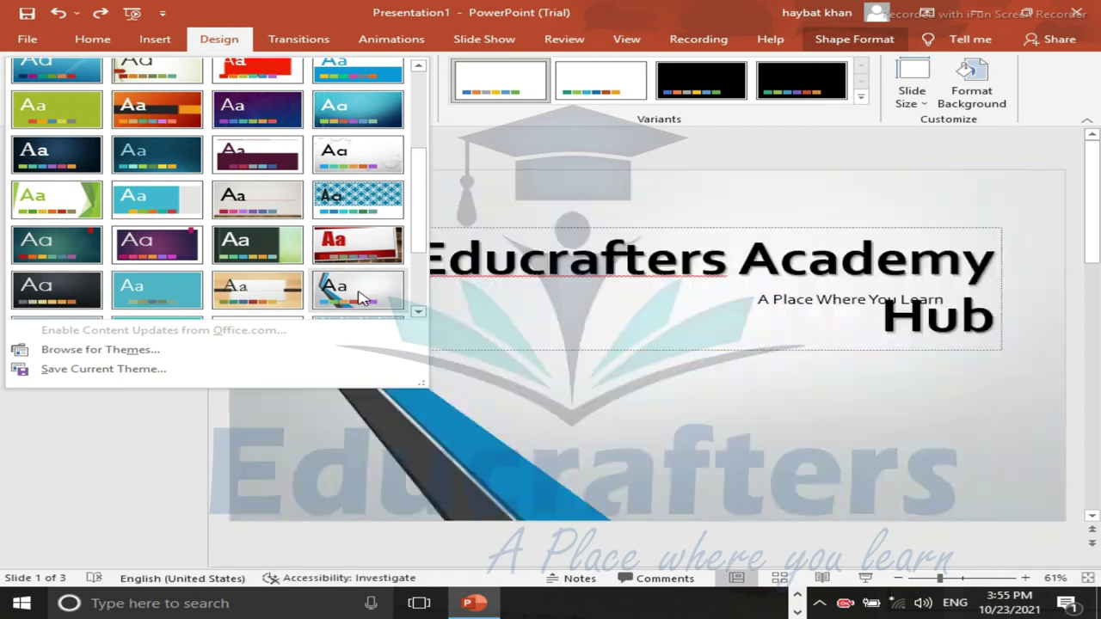
{"action": "left_click", "coordinate": [360, 297]}
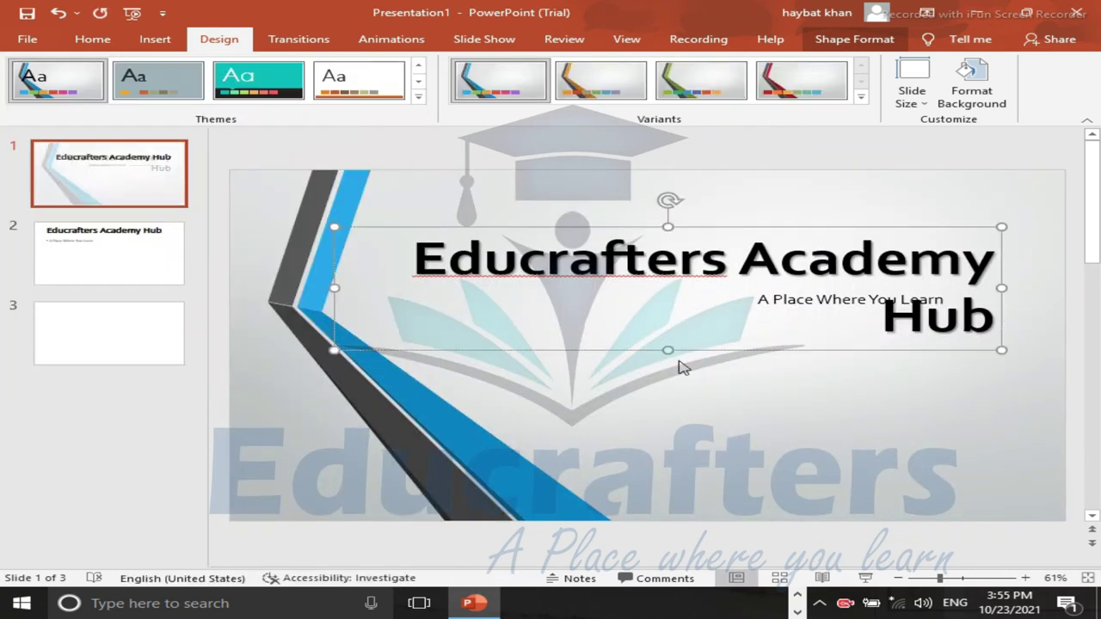
Stretch slide 1's title box left and right so 'Educrafters Academy Hub' fits one line
{"action": "left_click", "coordinate": [777, 370]}
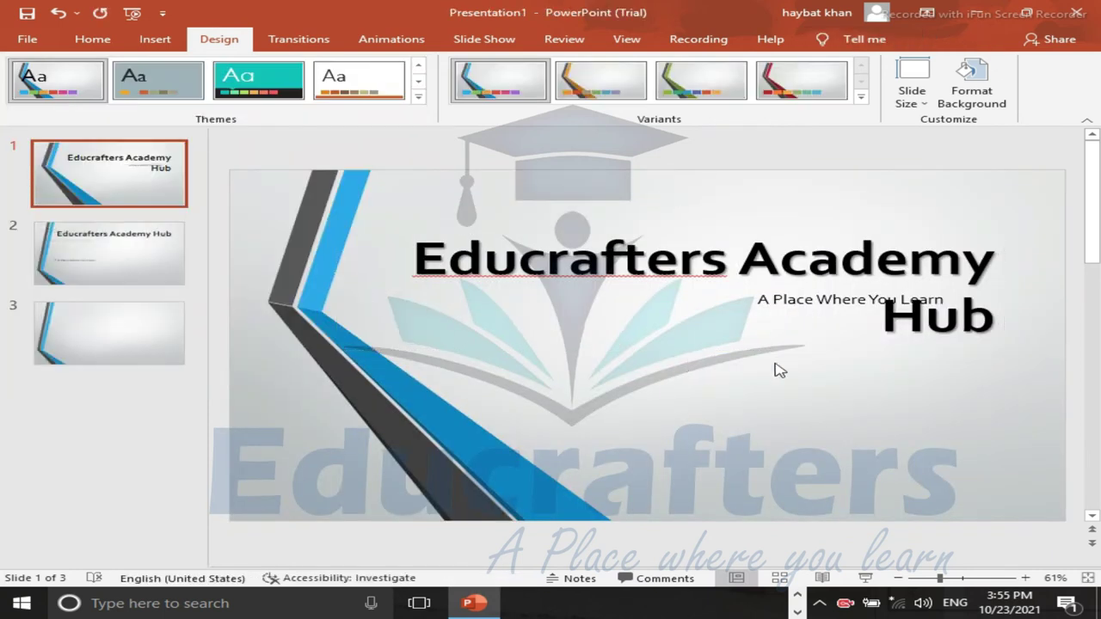
{"action": "left_click", "coordinate": [782, 299]}
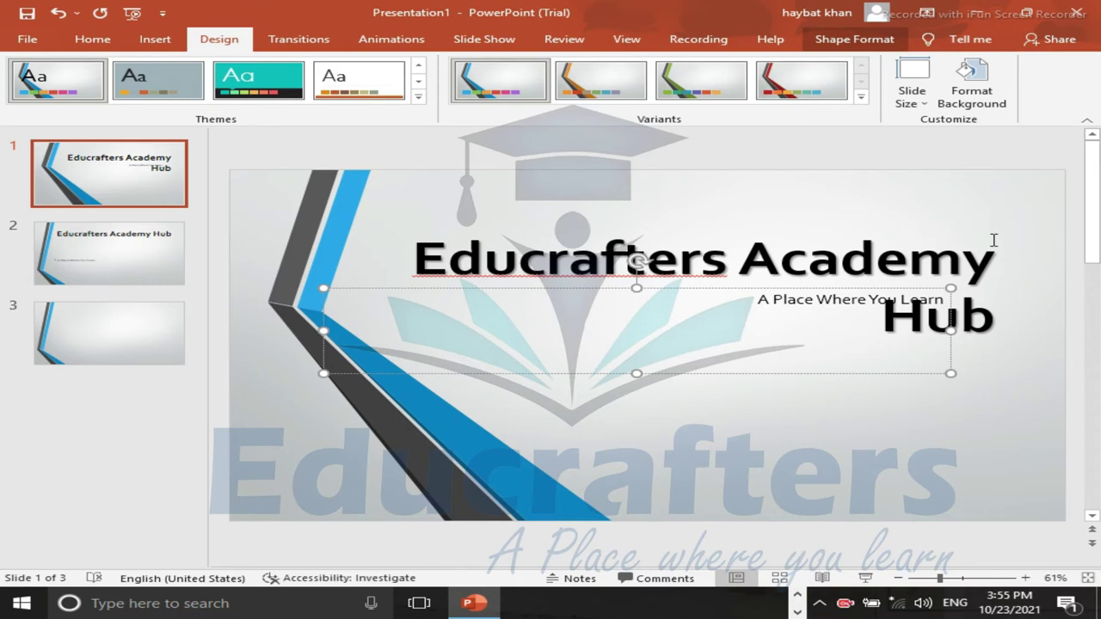
{"action": "left_click", "coordinate": [879, 263]}
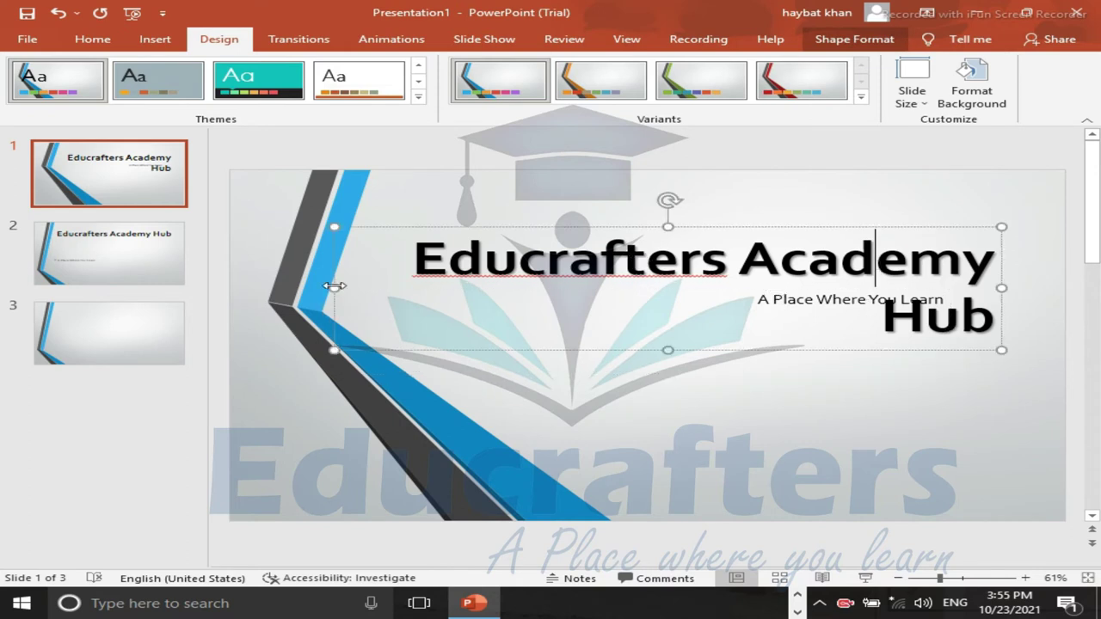
{"action": "left_click_drag", "start_coordinate": [334, 287], "coordinate": [291, 287]}
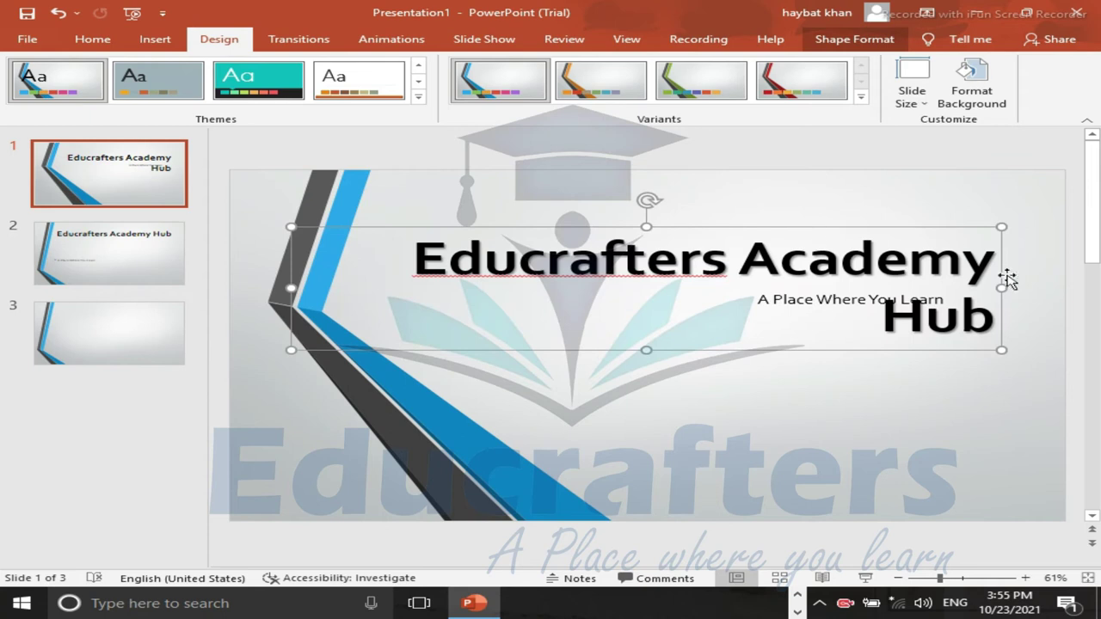
{"action": "left_click_drag", "start_coordinate": [1003, 286], "coordinate": [1024, 286]}
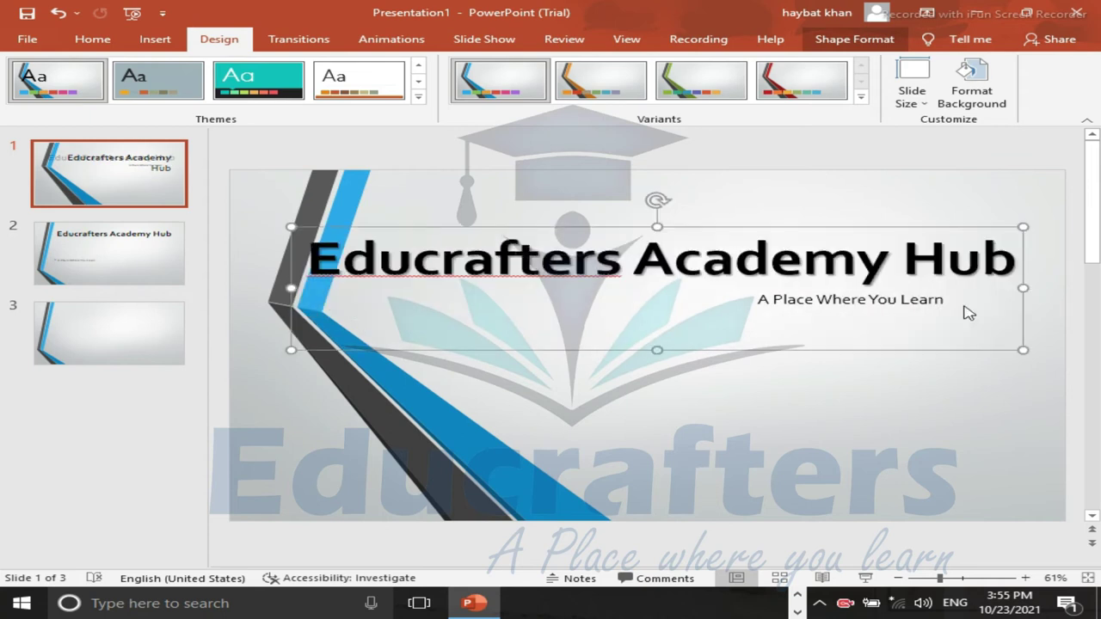
{"action": "left_click", "coordinate": [821, 395]}
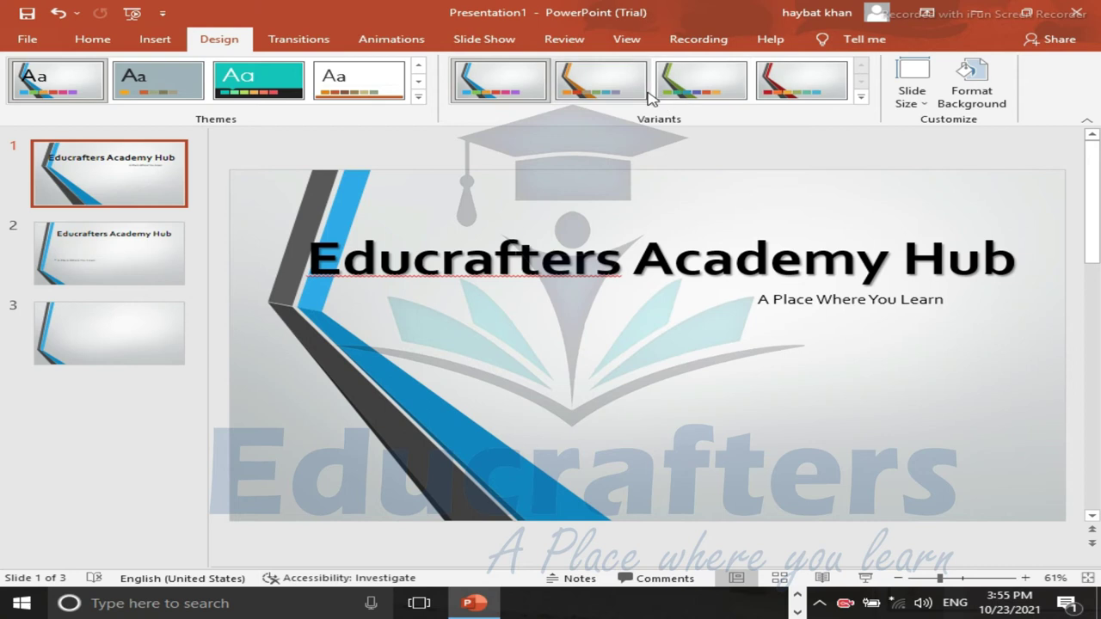
Try the orange and green variants, then settle on the red design variant
{"action": "left_click", "coordinate": [598, 81]}
{"action": "left_click", "coordinate": [701, 86]}
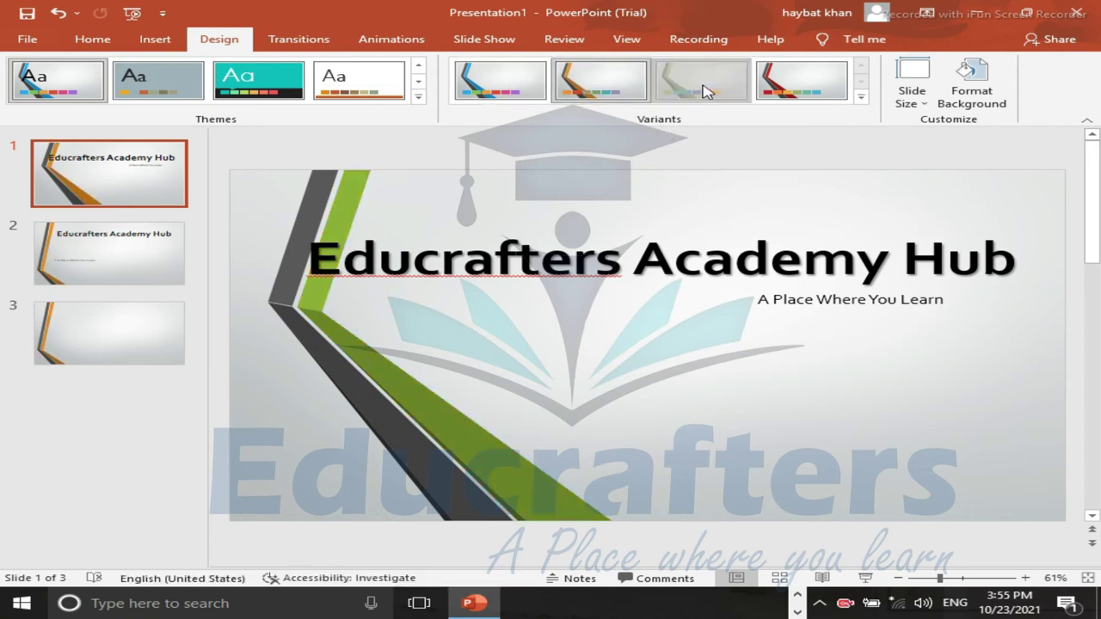
{"action": "left_click", "coordinate": [815, 86]}
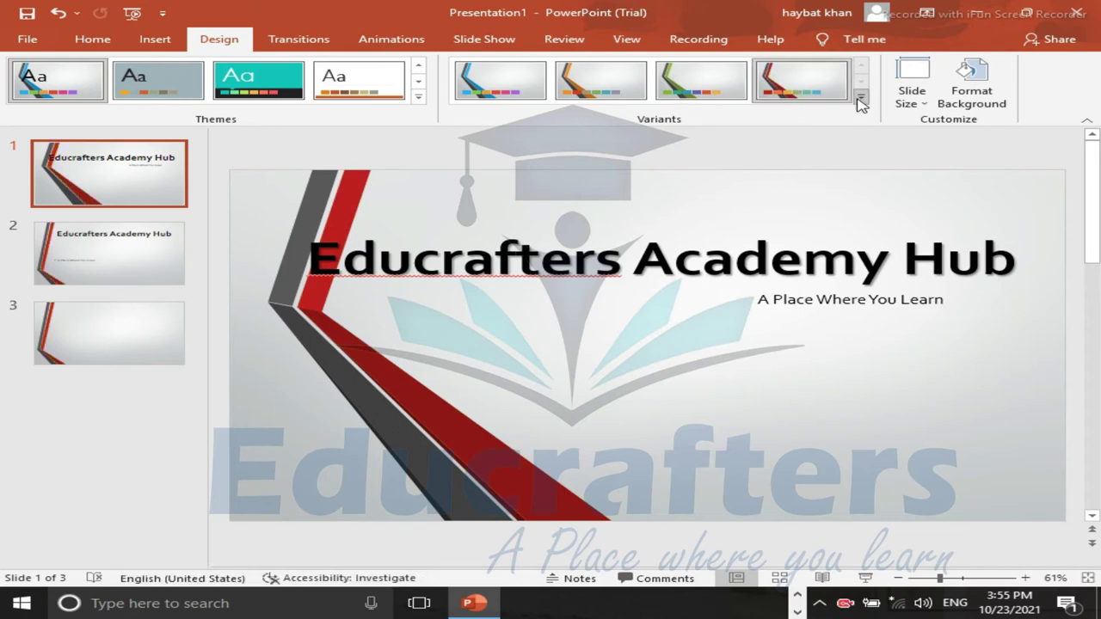
Open and close the Variants options menu without changing anything
{"action": "left_click", "coordinate": [861, 101]}
{"action": "mouse_move", "coordinate": [772, 132]}
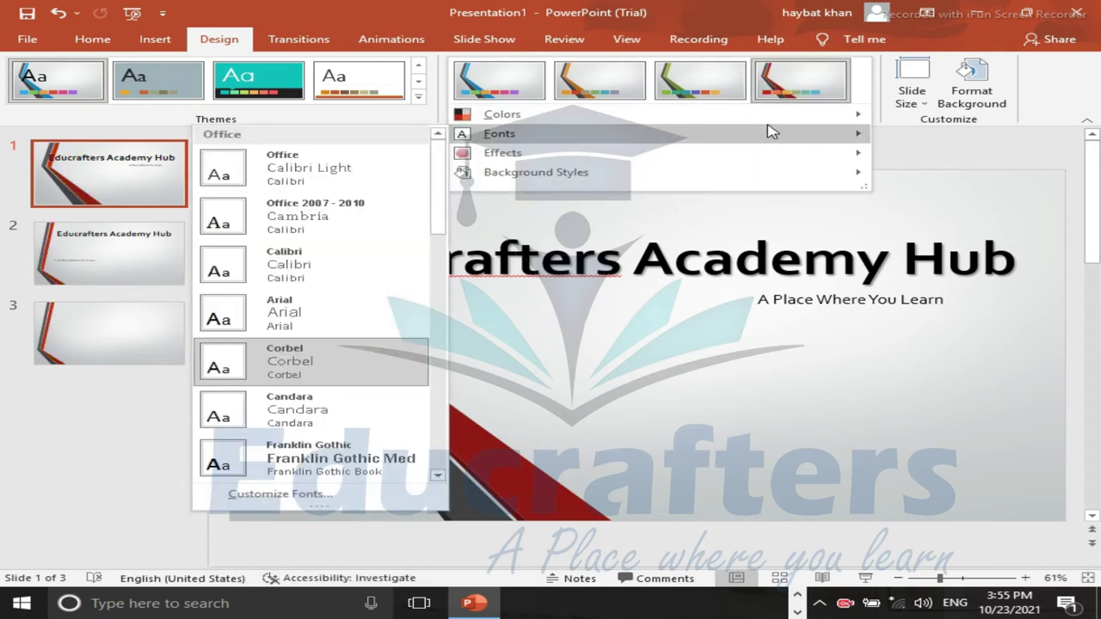
{"action": "mouse_move", "coordinate": [739, 155]}
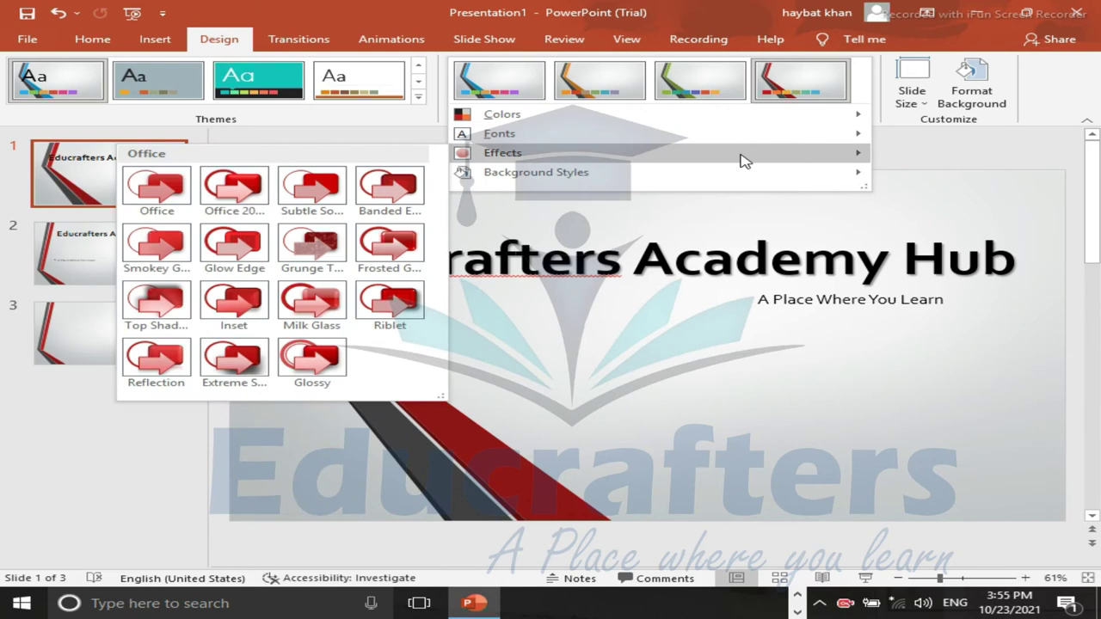
{"action": "left_click", "coordinate": [709, 235]}
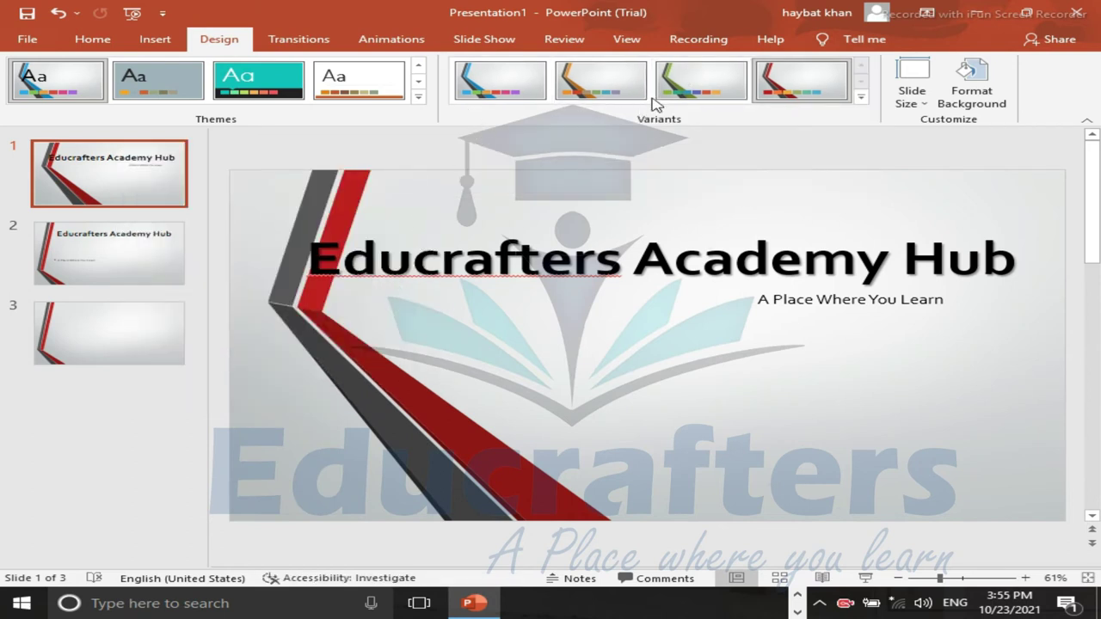
{"action": "left_click", "coordinate": [859, 98]}
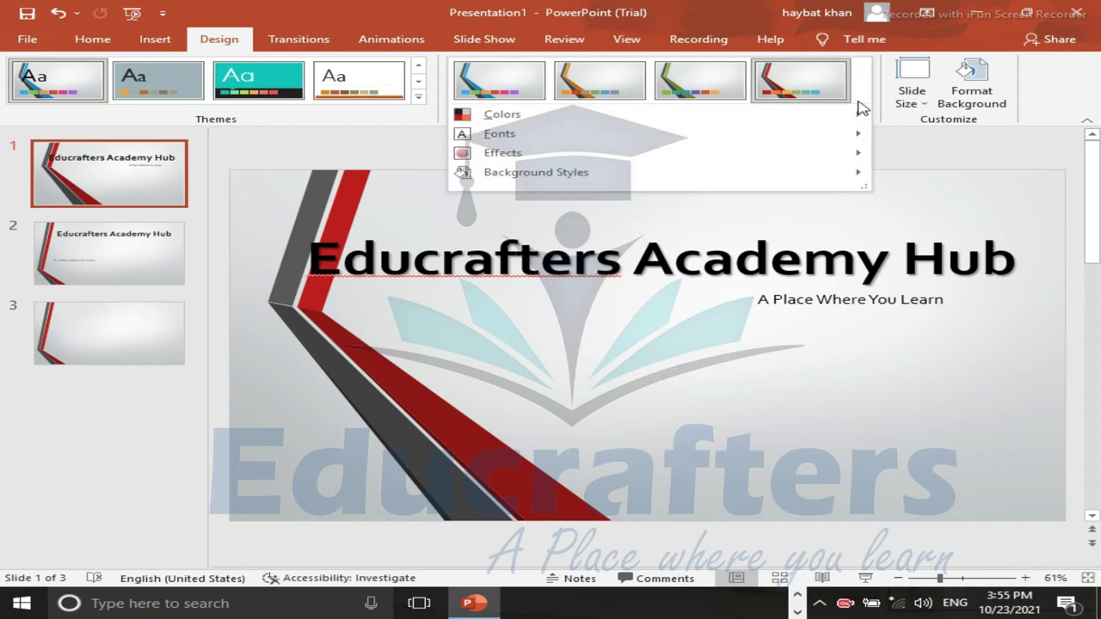
{"action": "left_click", "coordinate": [766, 78]}
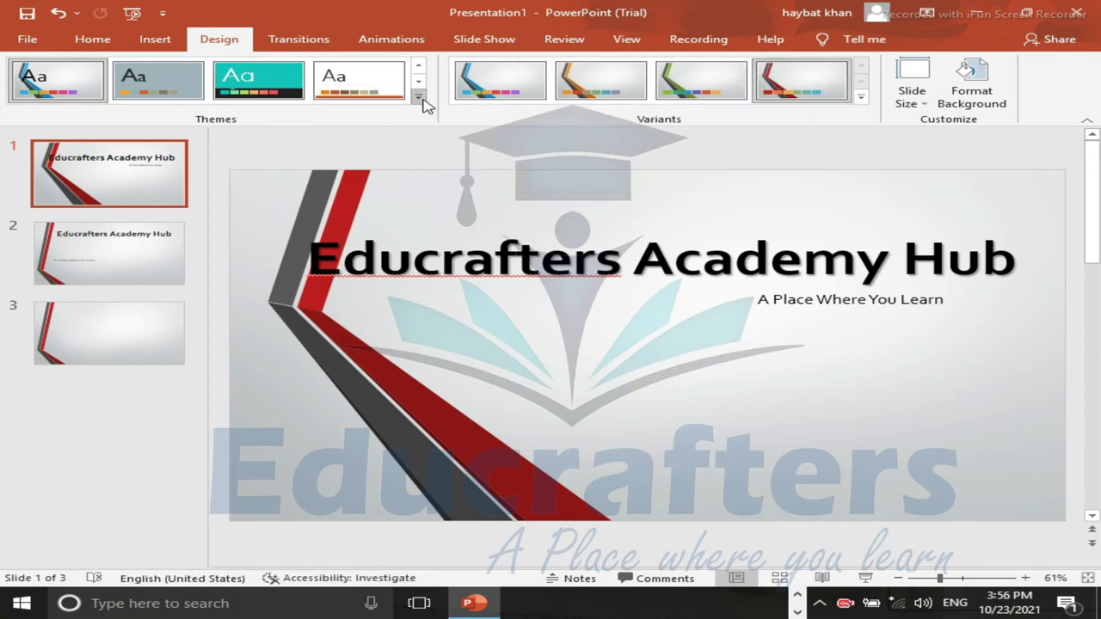
Apply the dark colourful swirl theme to all slides
{"action": "left_click", "coordinate": [420, 98]}
{"action": "left_click_drag", "start_coordinate": [422, 172], "coordinate": [425, 256]}
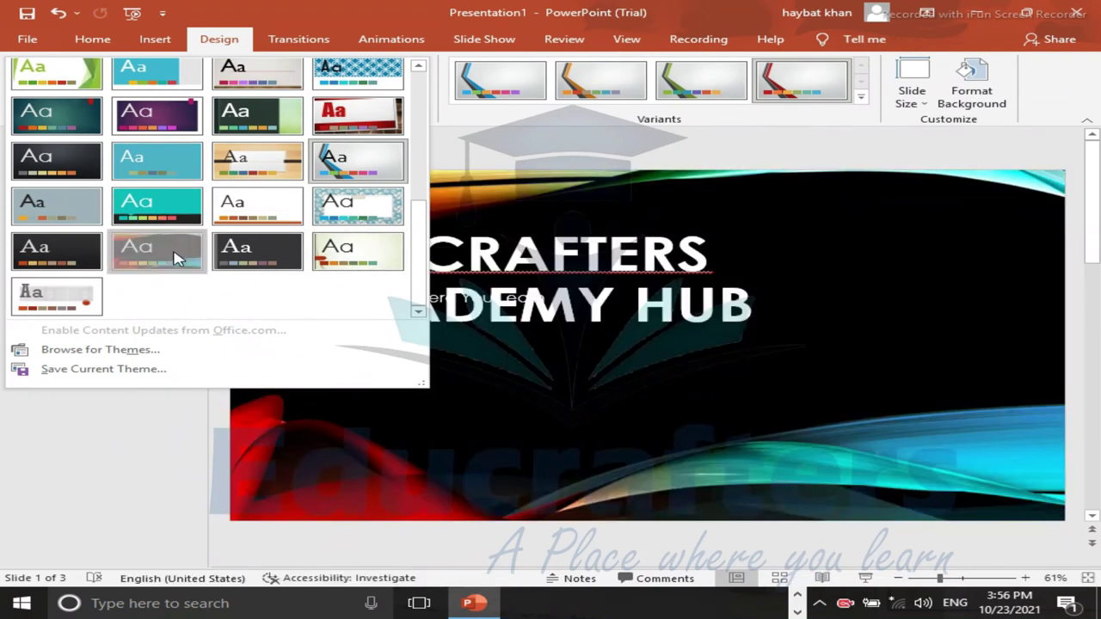
{"action": "left_click", "coordinate": [176, 258]}
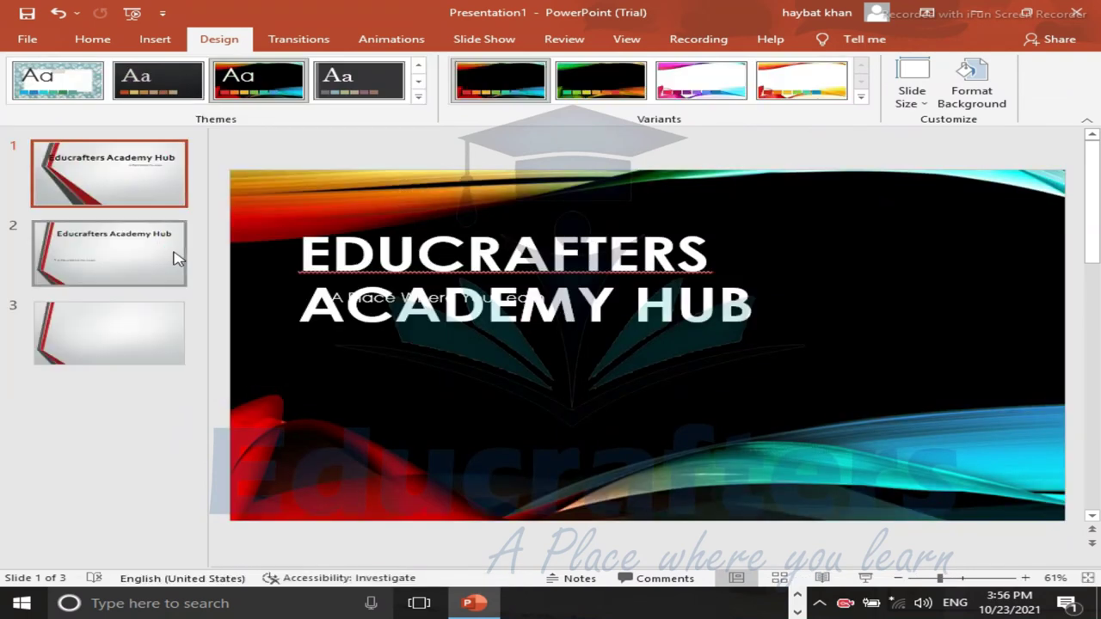
Move the subtitle down beneath the two-line title, then select the title box
{"action": "left_click", "coordinate": [641, 372]}
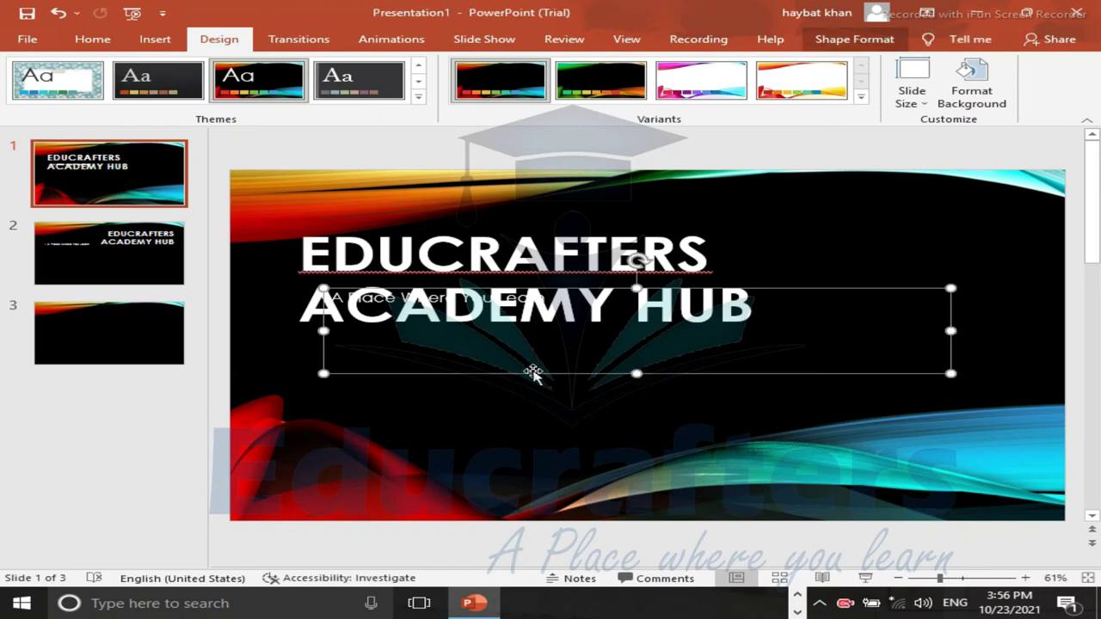
{"action": "left_click_drag", "start_coordinate": [532, 372], "coordinate": [521, 418]}
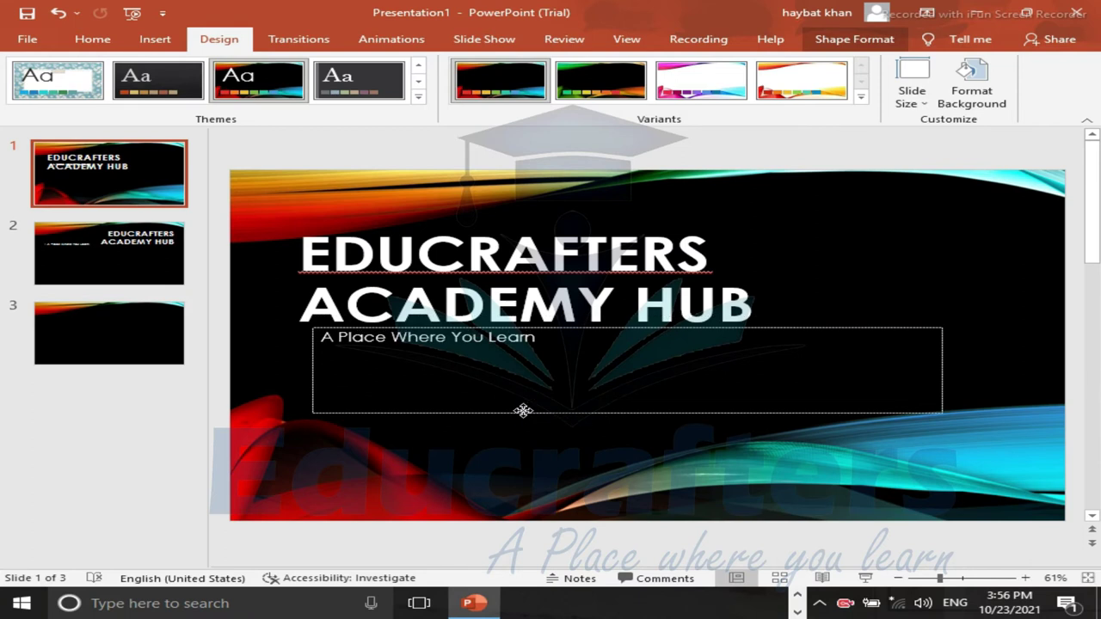
{"action": "left_click", "coordinate": [857, 283]}
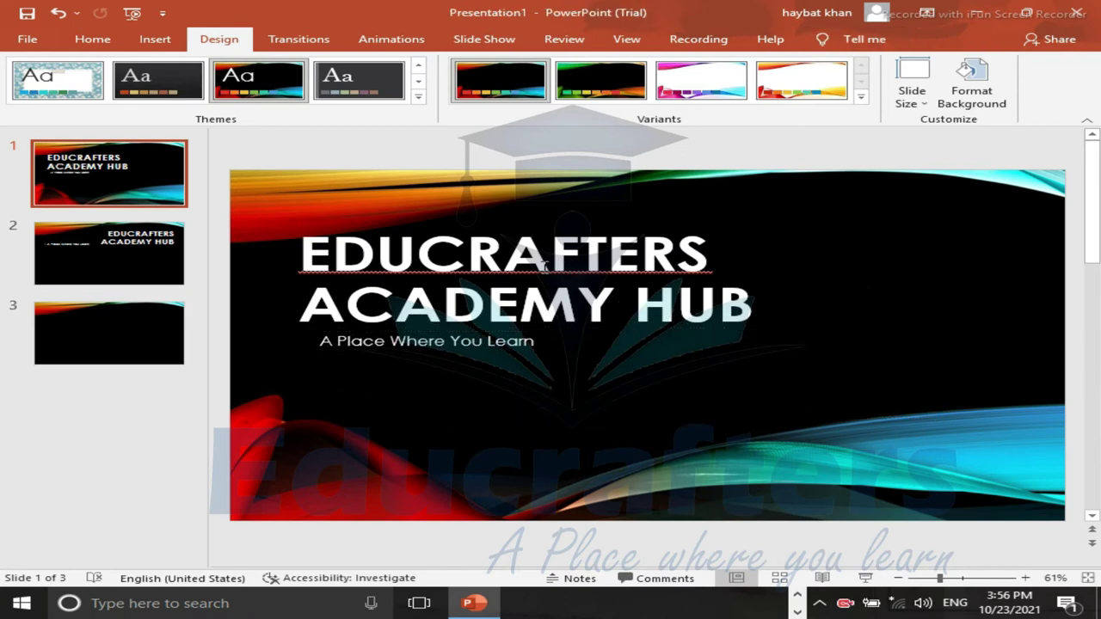
{"action": "left_click", "coordinate": [544, 264]}
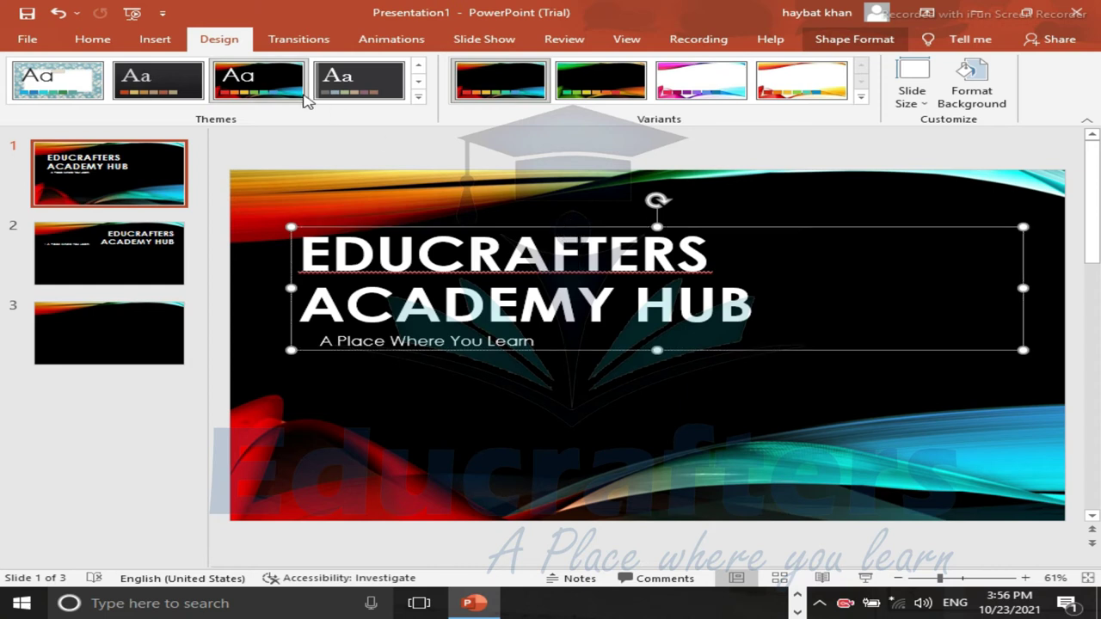
Give the selected title a Bounce entrance from the full animation gallery
{"action": "left_click", "coordinate": [391, 43]}
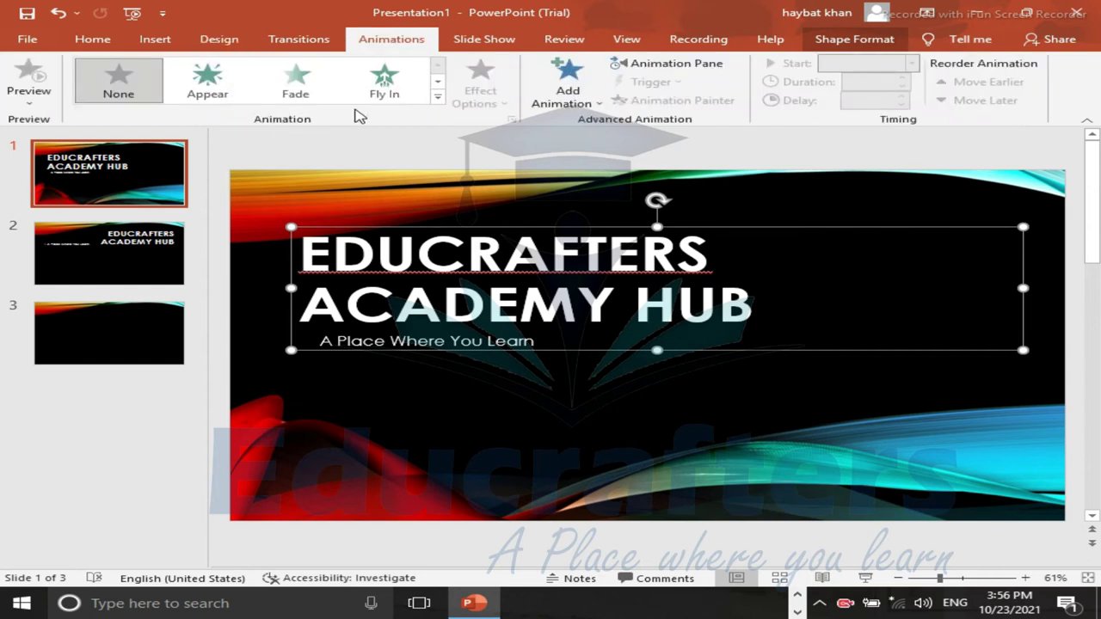
{"action": "left_click", "coordinate": [436, 102]}
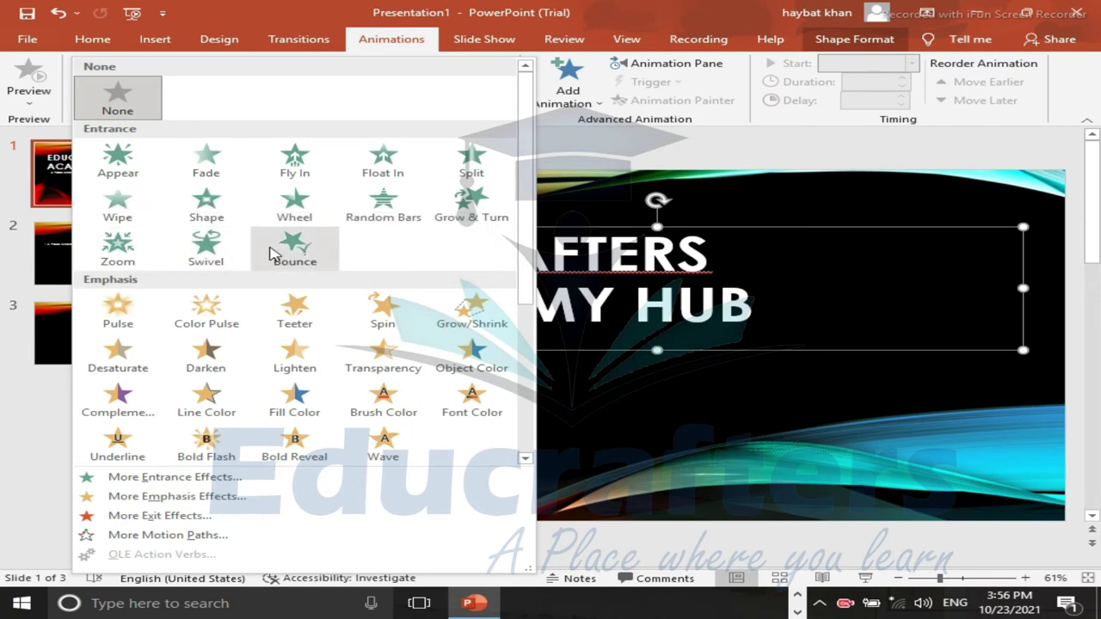
{"action": "left_click", "coordinate": [286, 251]}
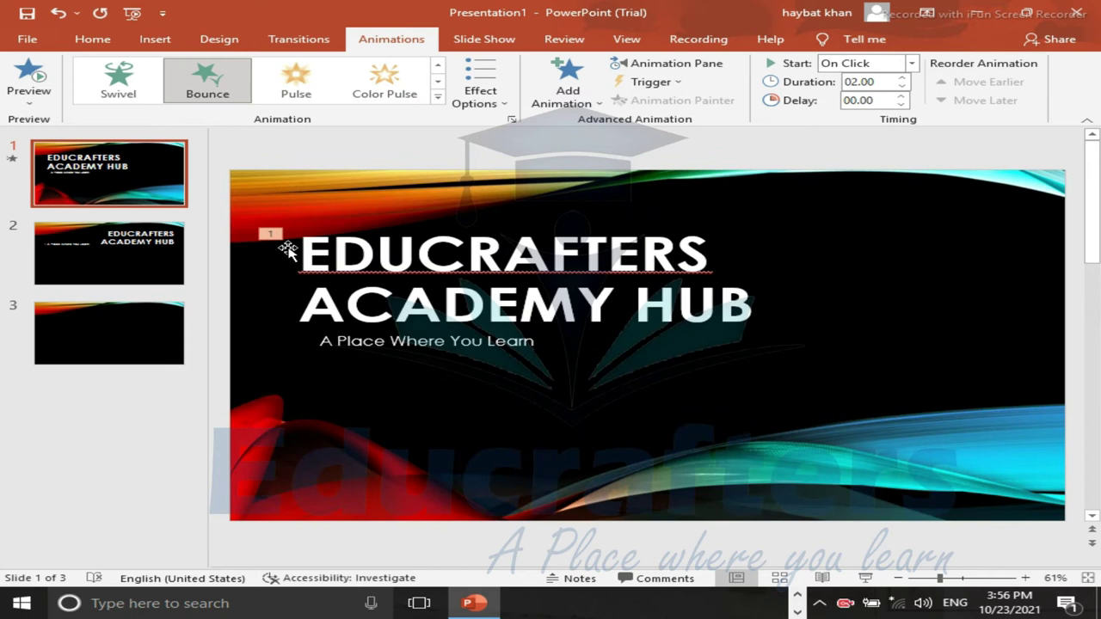
Try Zoom, Float In, Teeter and Grow/Shrink effects on the title
{"action": "left_click", "coordinate": [438, 102]}
{"action": "left_click", "coordinate": [124, 249]}
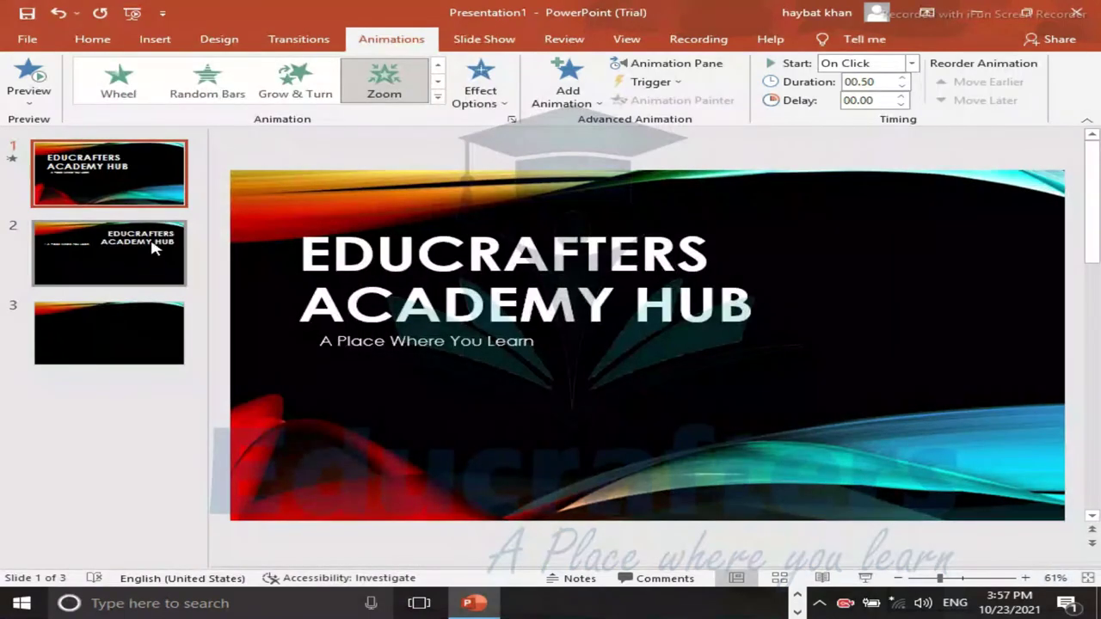
{"action": "left_click", "coordinate": [437, 98]}
{"action": "left_click", "coordinate": [376, 179]}
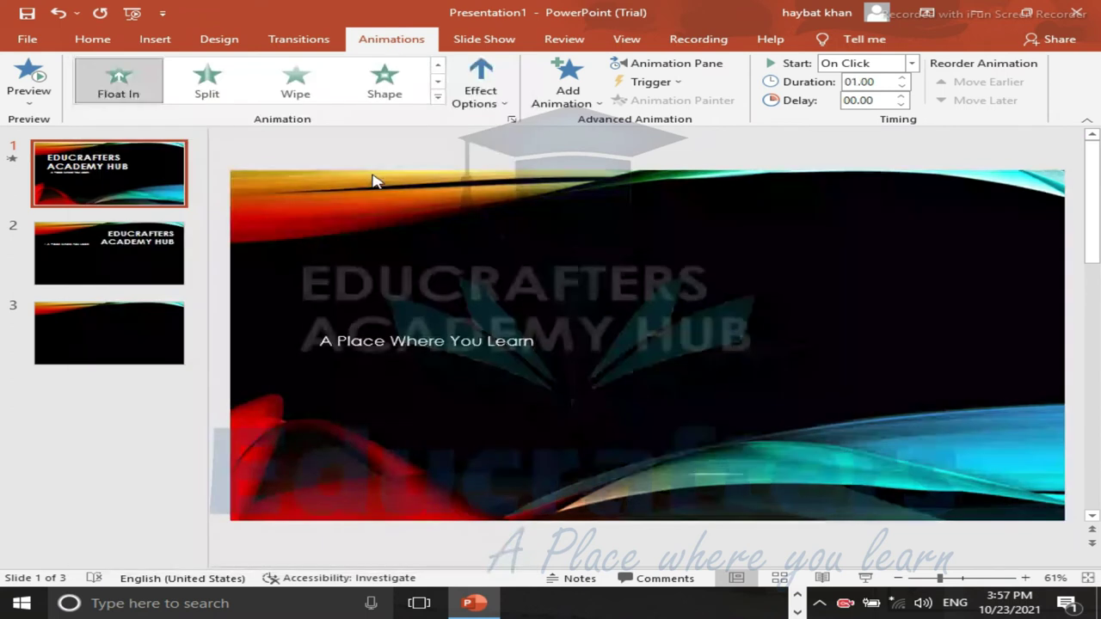
{"action": "left_click", "coordinate": [438, 98]}
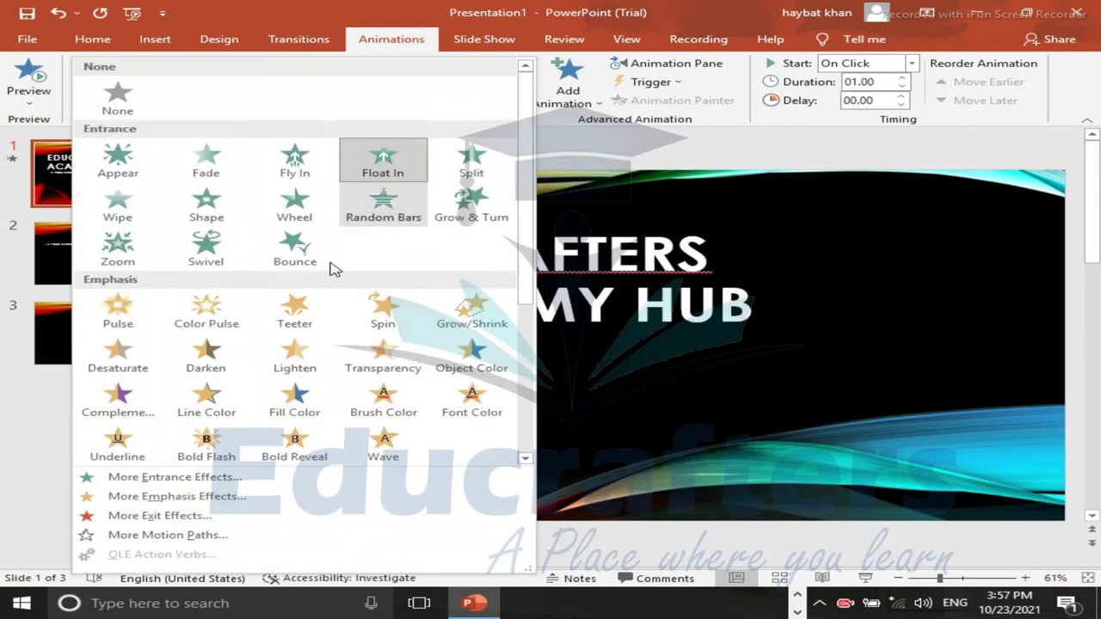
{"action": "left_click", "coordinate": [296, 315]}
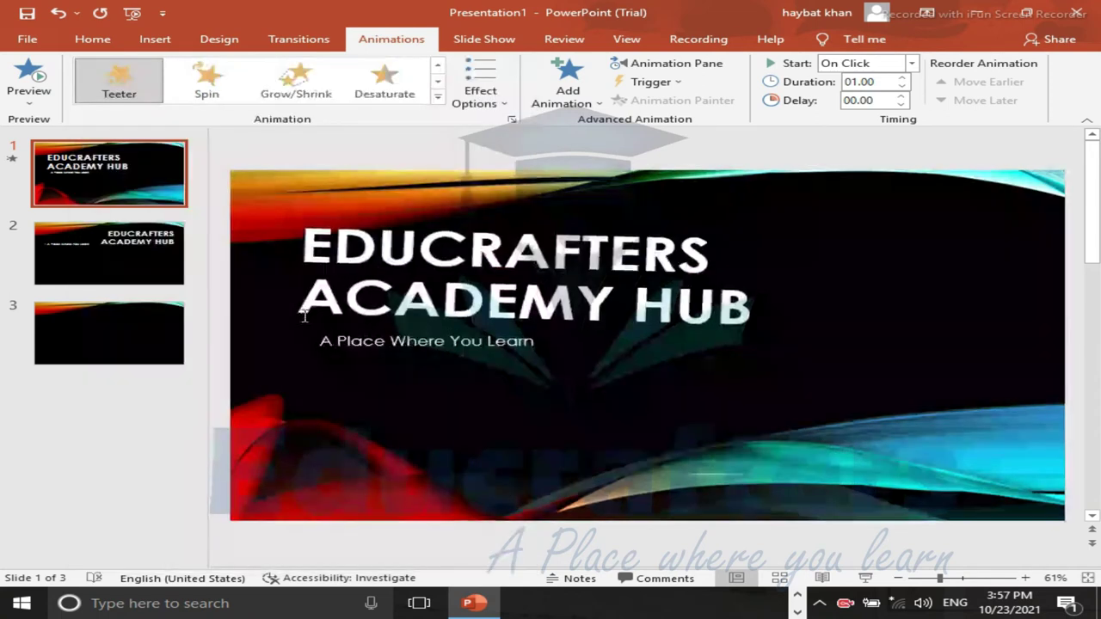
{"action": "left_click", "coordinate": [437, 100]}
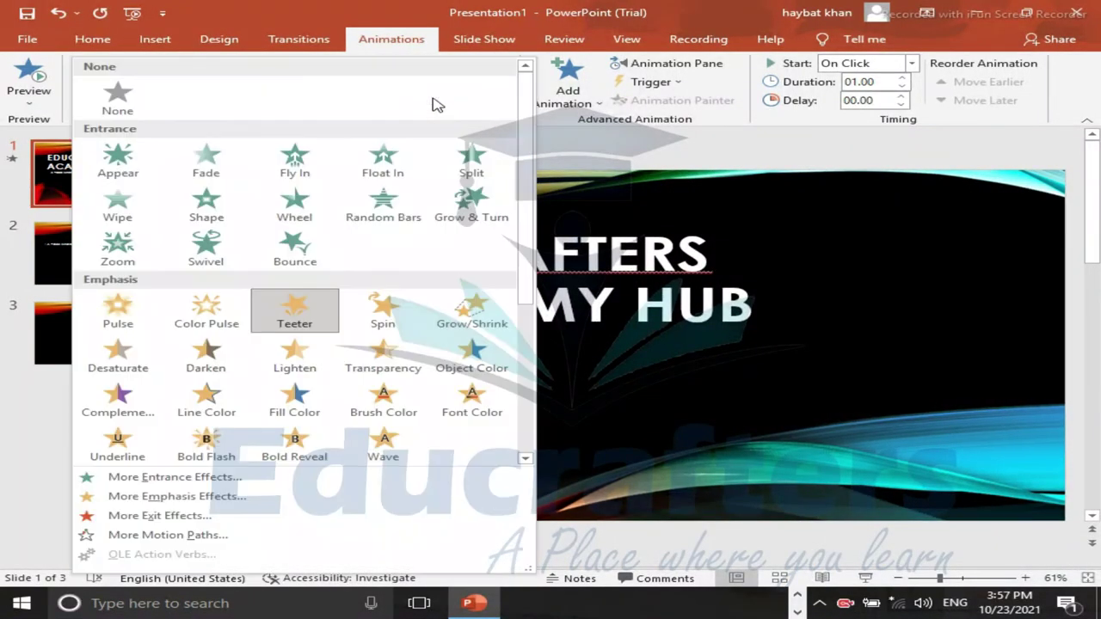
{"action": "left_click", "coordinate": [475, 318]}
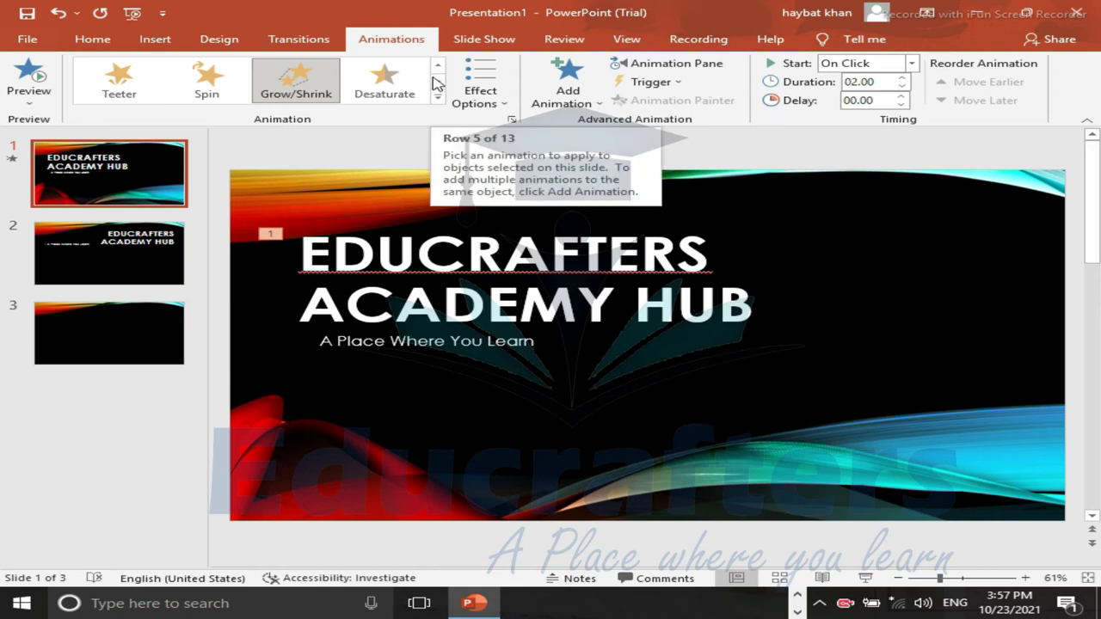
Set the title's entrance animation to Random Bars
{"action": "left_click", "coordinate": [436, 69]}
{"action": "left_click", "coordinate": [436, 69]}
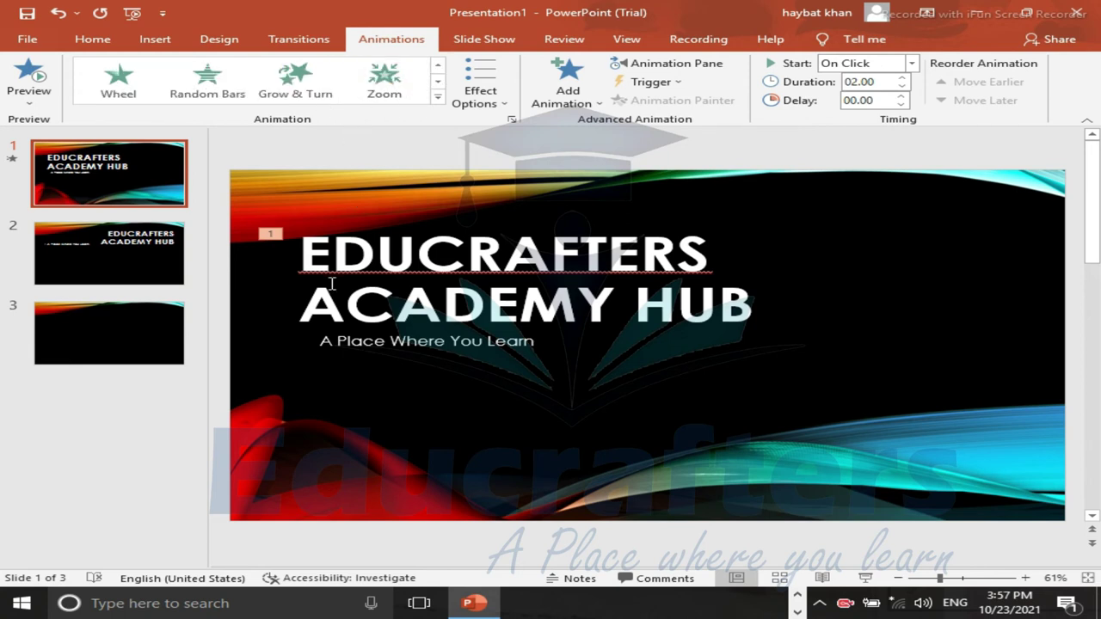
{"action": "left_click", "coordinate": [196, 79]}
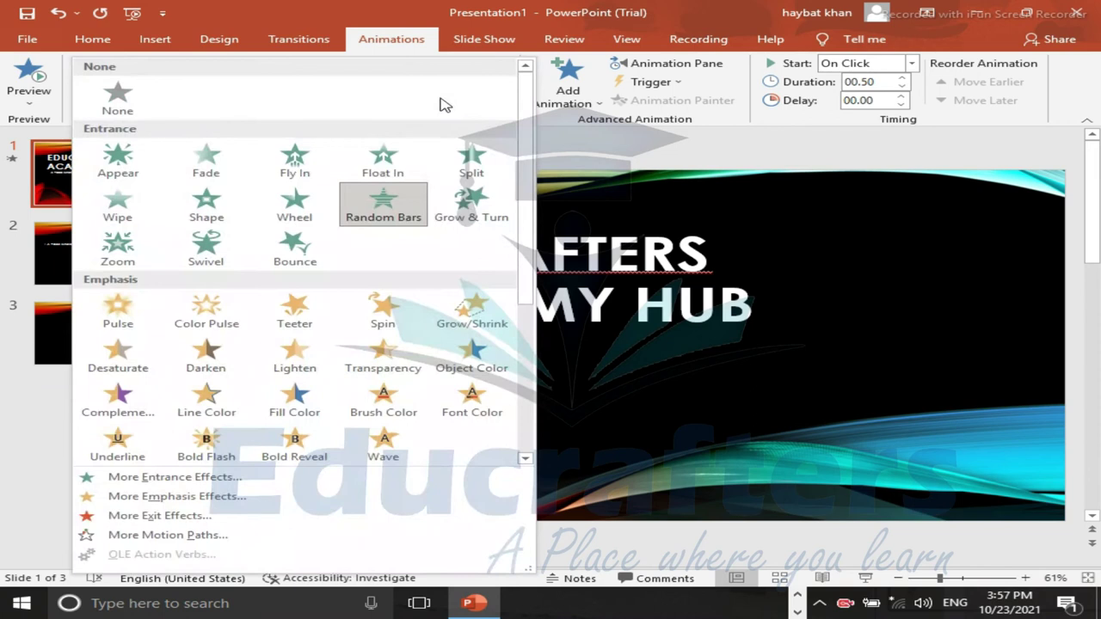
Add a second Bounce entrance to the title via Add Animation and show the Animation Pane
{"action": "left_click", "coordinate": [439, 98]}
{"action": "left_click", "coordinate": [575, 78]}
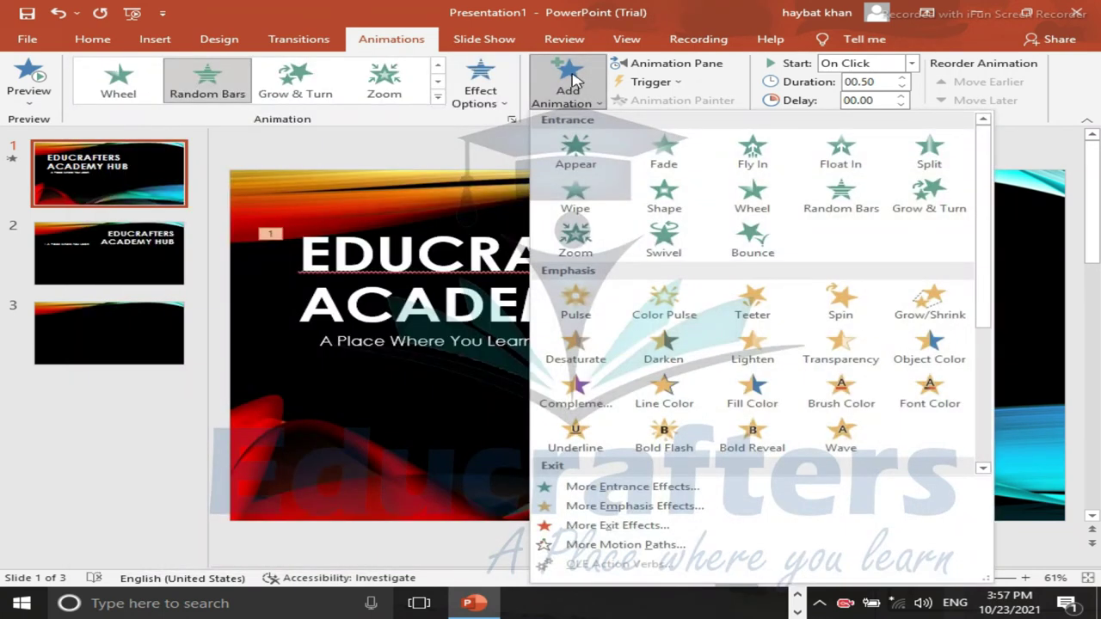
{"action": "left_click", "coordinate": [736, 241]}
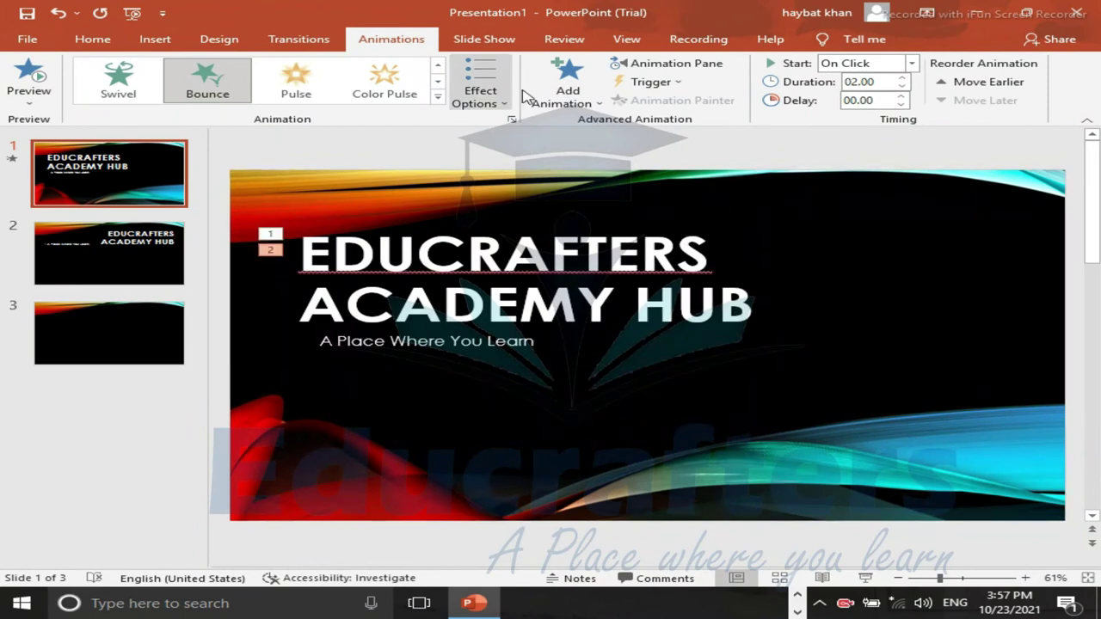
{"action": "left_click", "coordinate": [647, 67]}
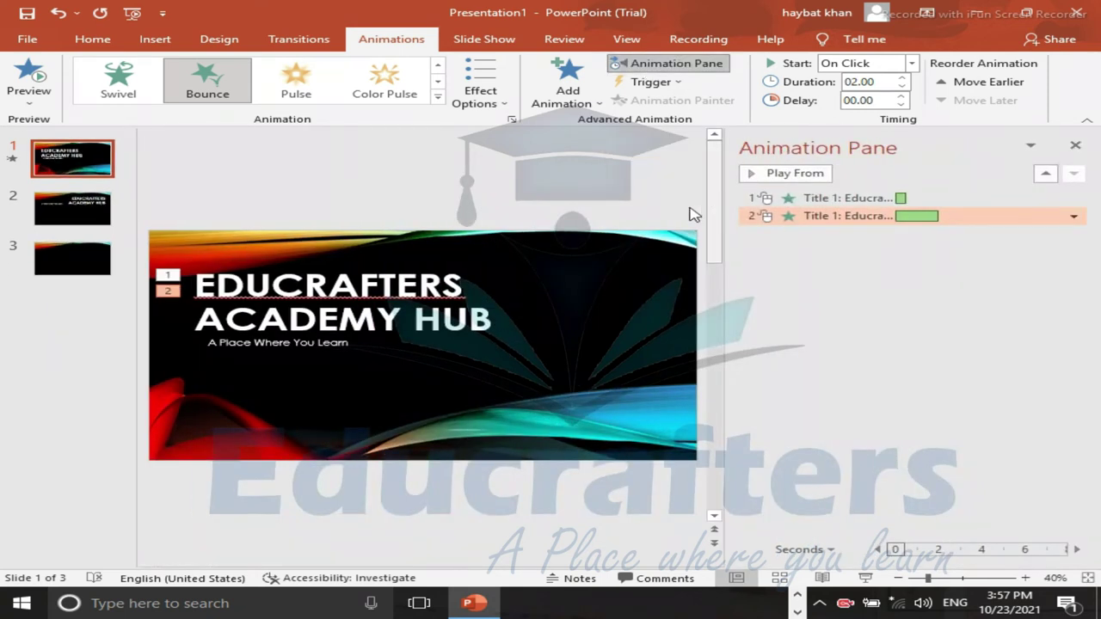
Preview slide 1's Random Bars and Bounce title animations several times
{"action": "left_click", "coordinate": [567, 265]}
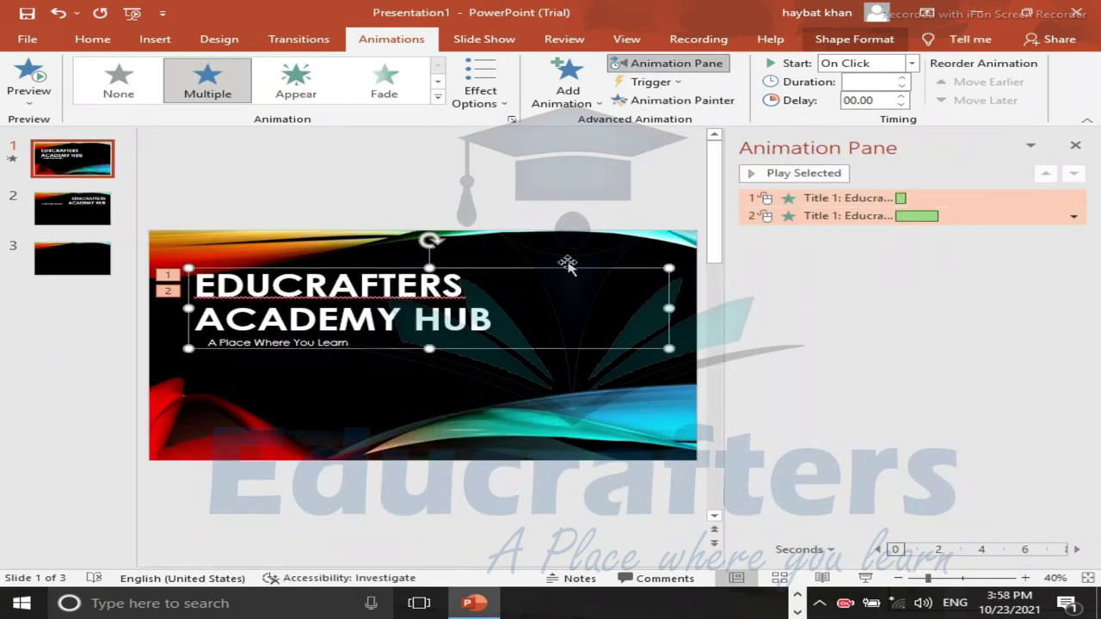
{"action": "left_click", "coordinate": [605, 239]}
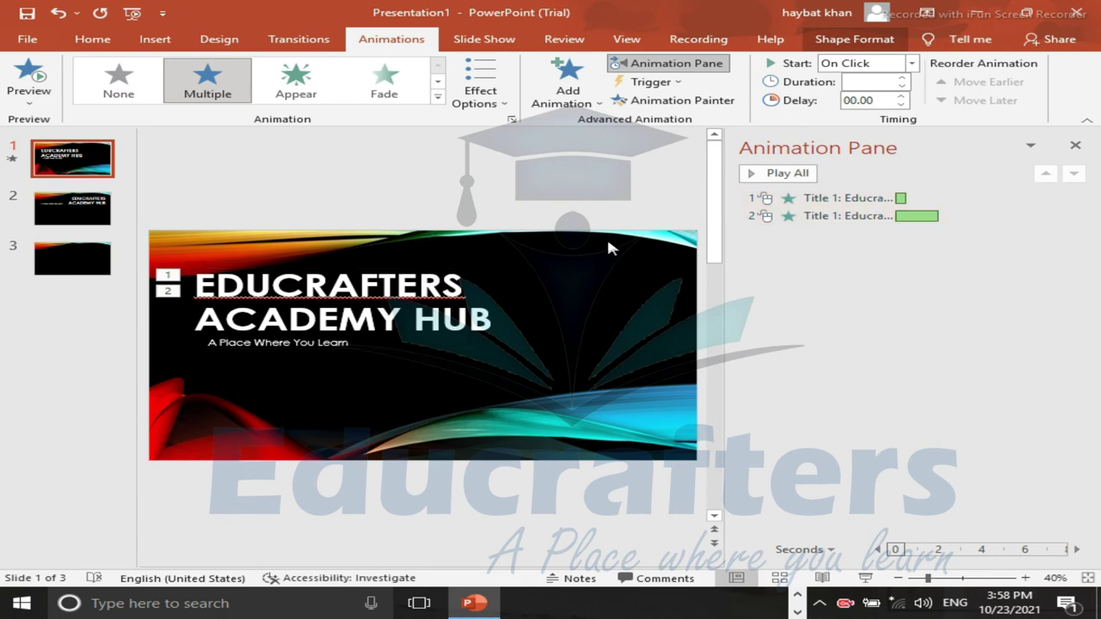
{"action": "left_click", "coordinate": [780, 175]}
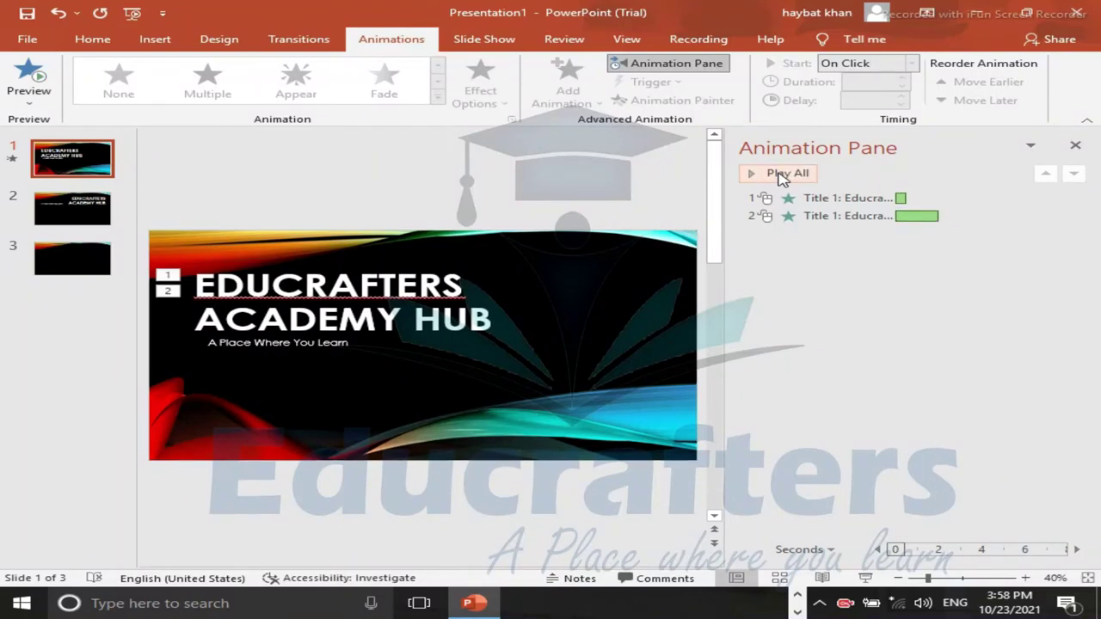
{"action": "left_click", "coordinate": [768, 174]}
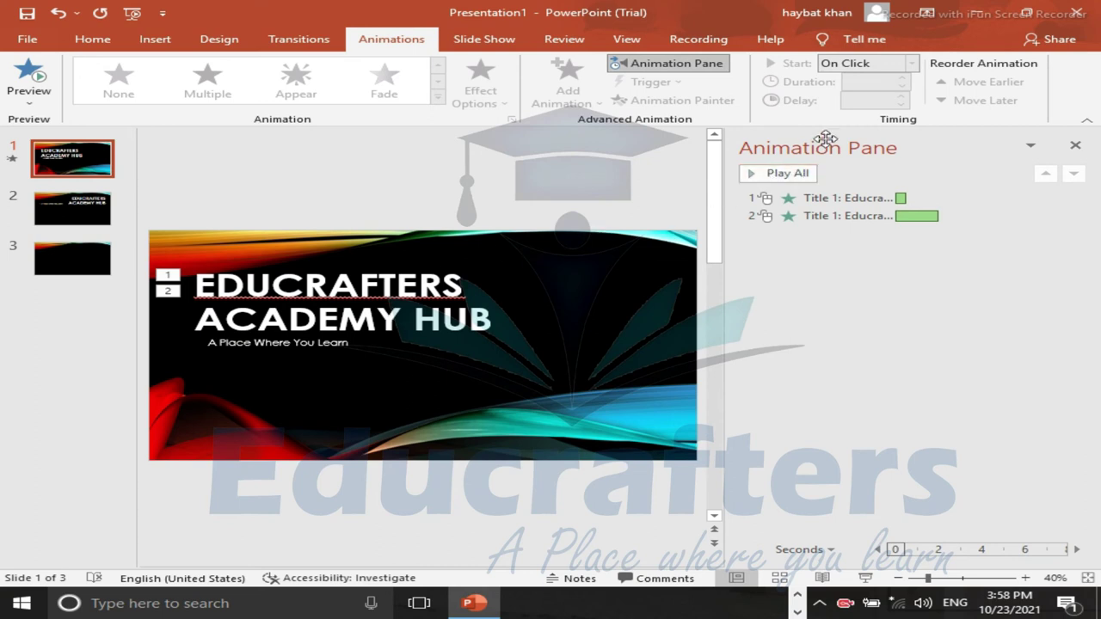
{"action": "left_click", "coordinate": [791, 174]}
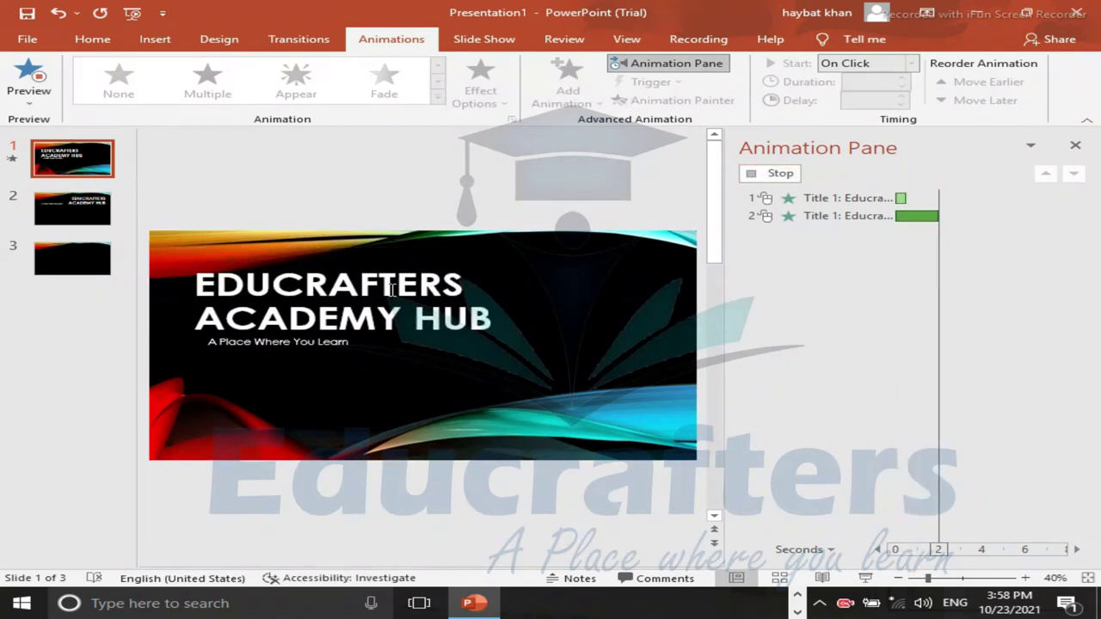
Select the title box and open the context menu of animation item 1, Random Bars
{"action": "double_click", "coordinate": [390, 288]}
{"action": "left_click", "coordinate": [350, 271]}
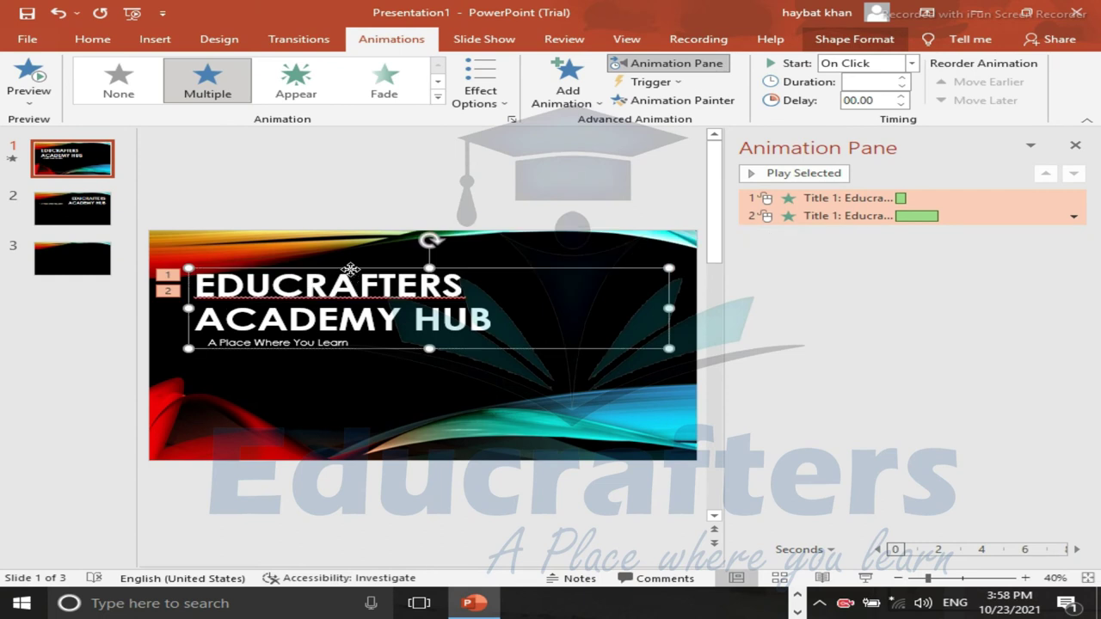
{"action": "right_click", "coordinate": [811, 203]}
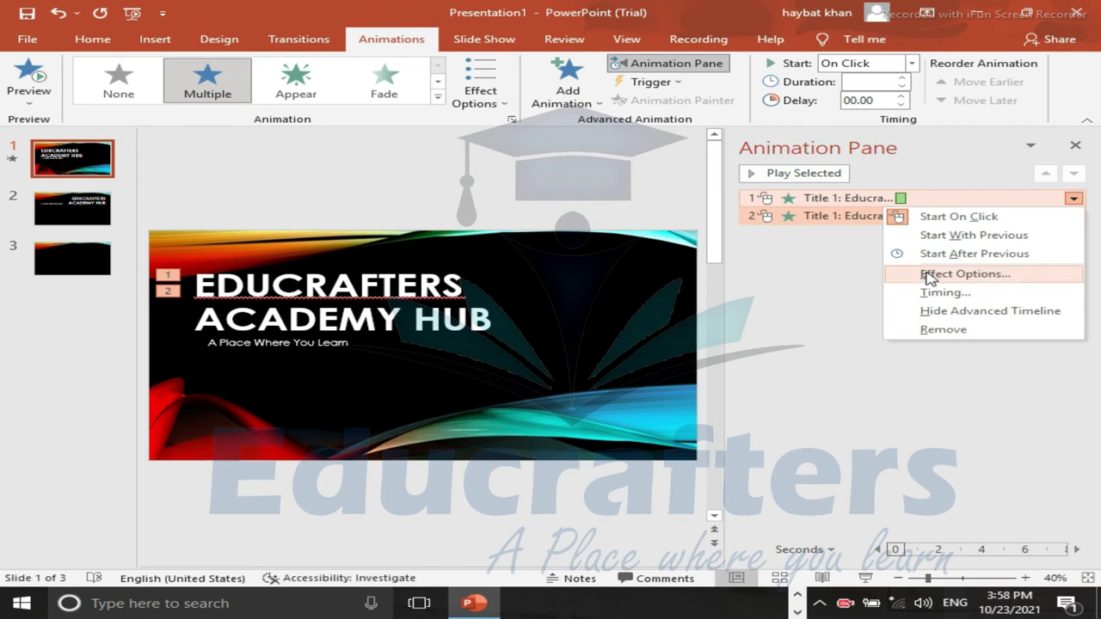
Set the title animation's Animate text option to By word in Effect Options
{"action": "left_click", "coordinate": [928, 276]}
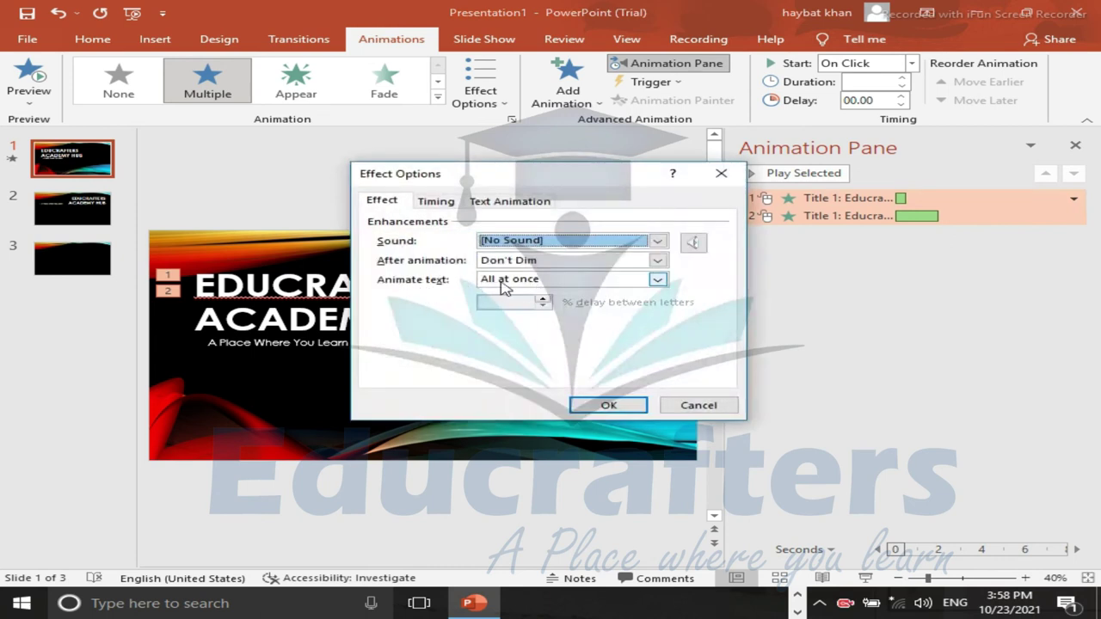
{"action": "left_click", "coordinate": [550, 281]}
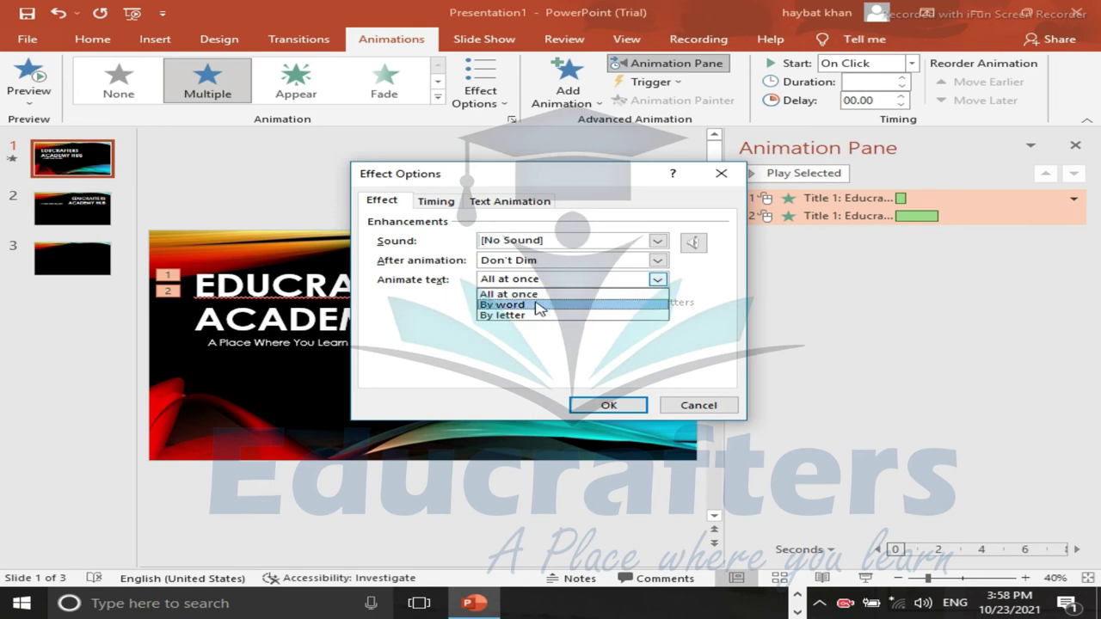
{"action": "left_click", "coordinate": [538, 305]}
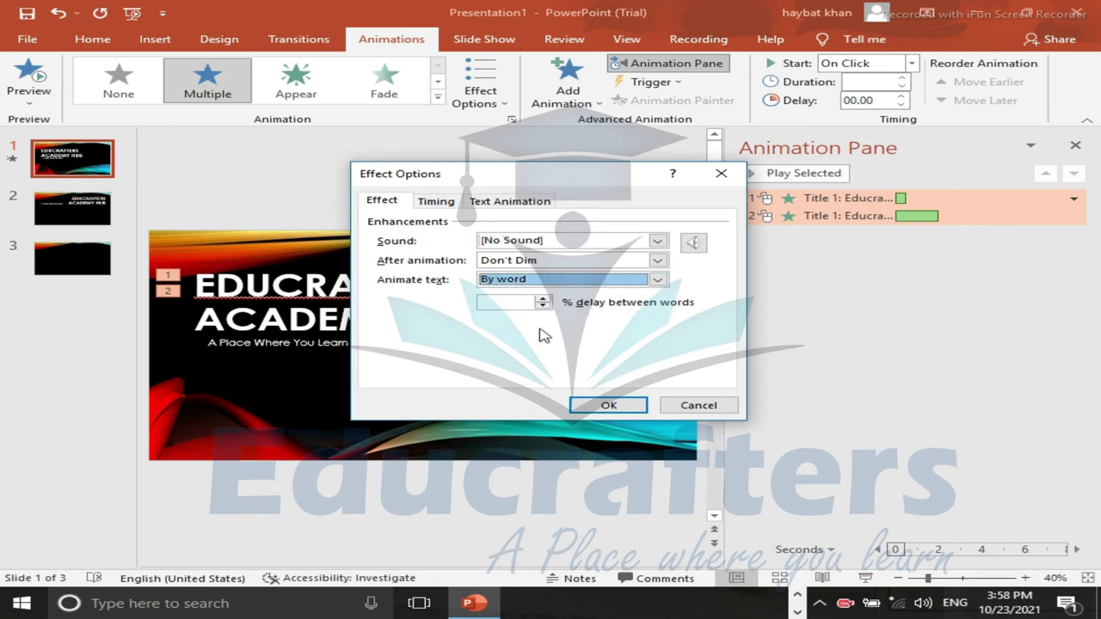
{"action": "left_click", "coordinate": [612, 406]}
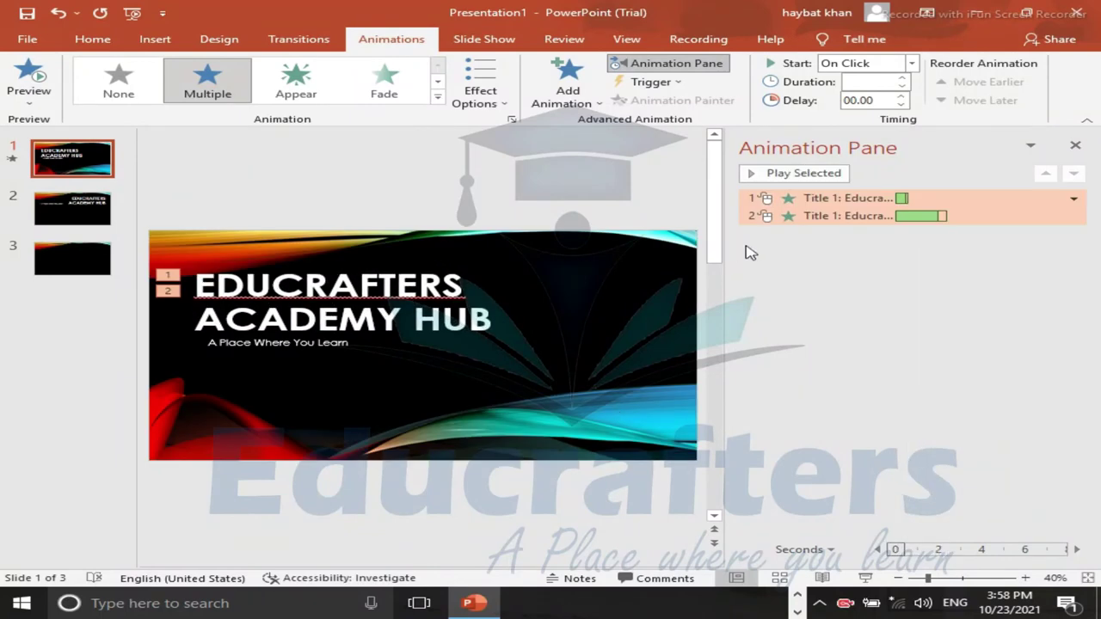
Change Animate text to By letter with 10% delay between letters
{"action": "right_click", "coordinate": [809, 202]}
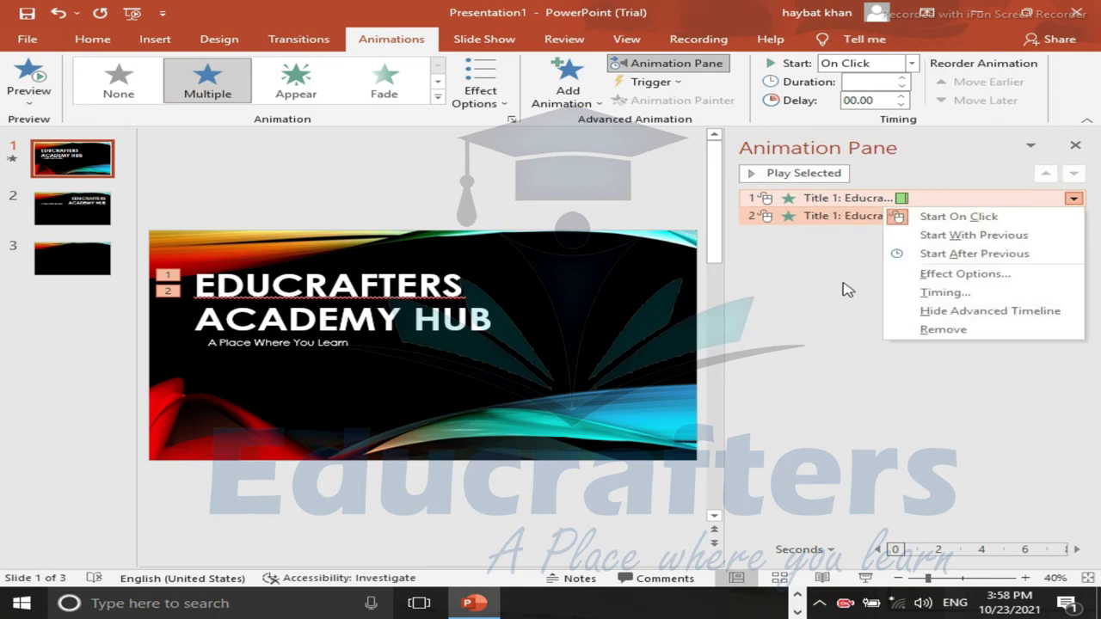
{"action": "left_click", "coordinate": [957, 275]}
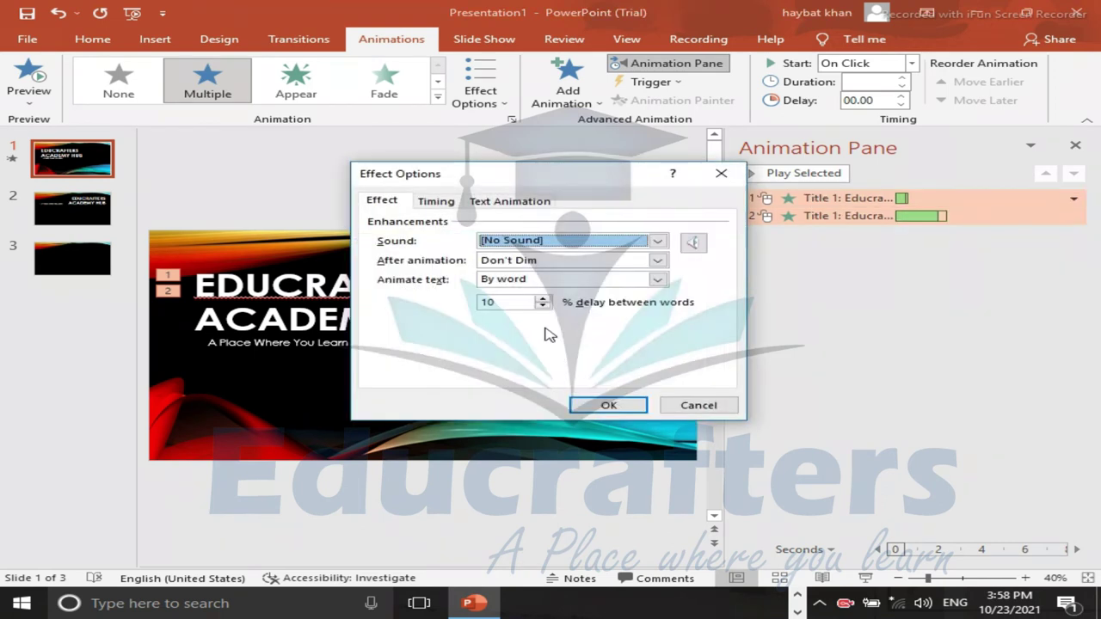
{"action": "left_click", "coordinate": [519, 280]}
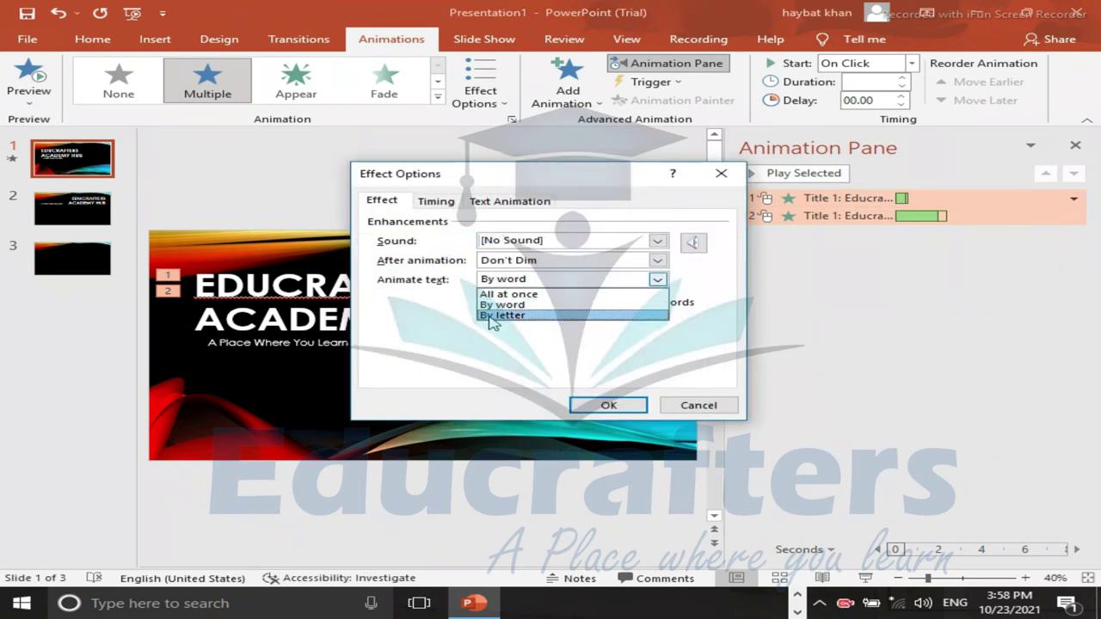
{"action": "left_click", "coordinate": [492, 316]}
{"action": "left_click", "coordinate": [600, 405]}
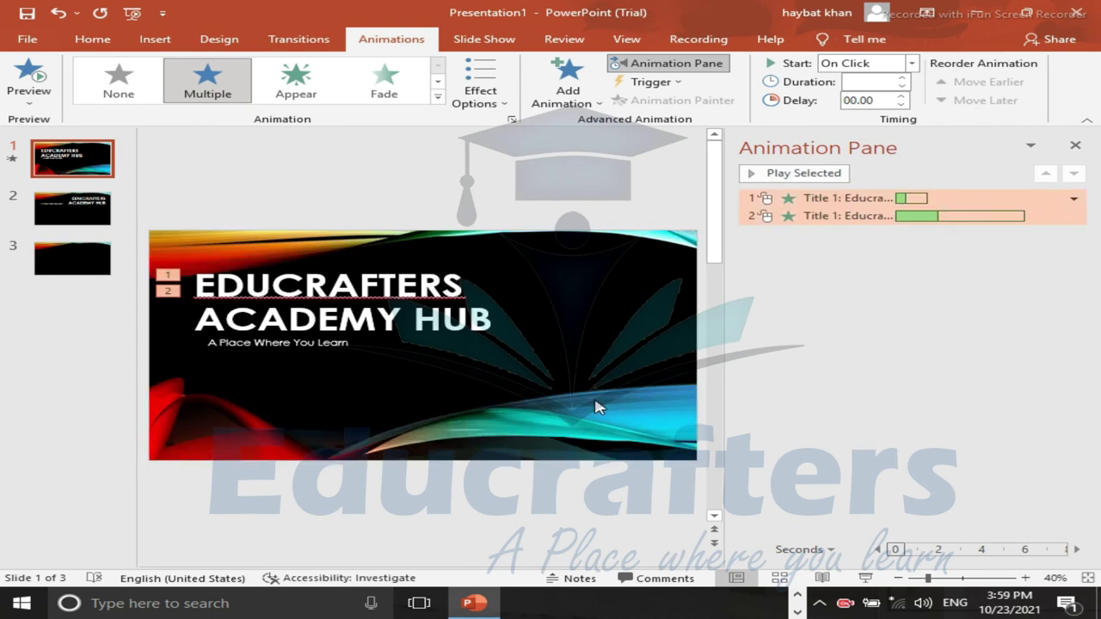
{"action": "left_click", "coordinate": [850, 305]}
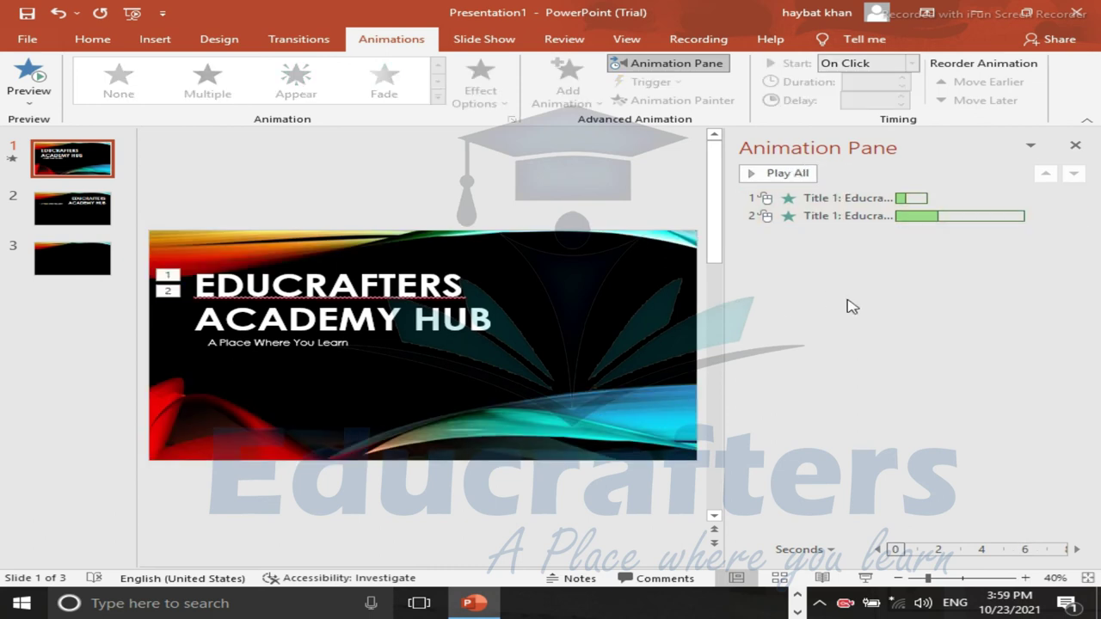
Delete the title's Random Bars animation and preview the remaining letter-by-letter Bounce
{"action": "left_click", "coordinate": [847, 200]}
{"action": "right_click", "coordinate": [847, 200]}
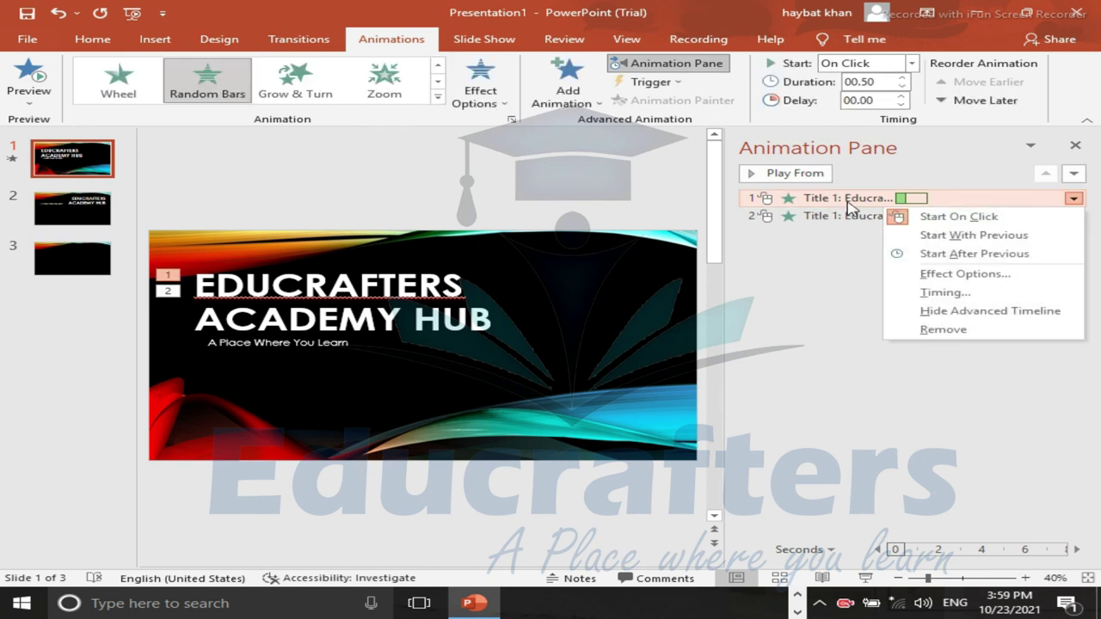
{"action": "left_click", "coordinate": [936, 330]}
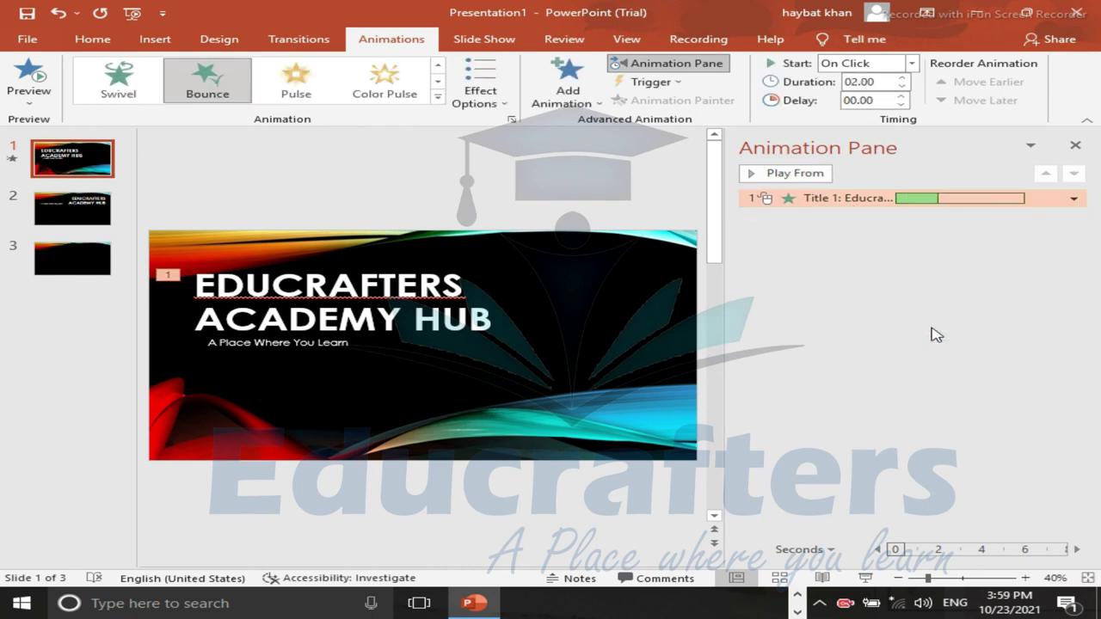
{"action": "left_click", "coordinate": [790, 175]}
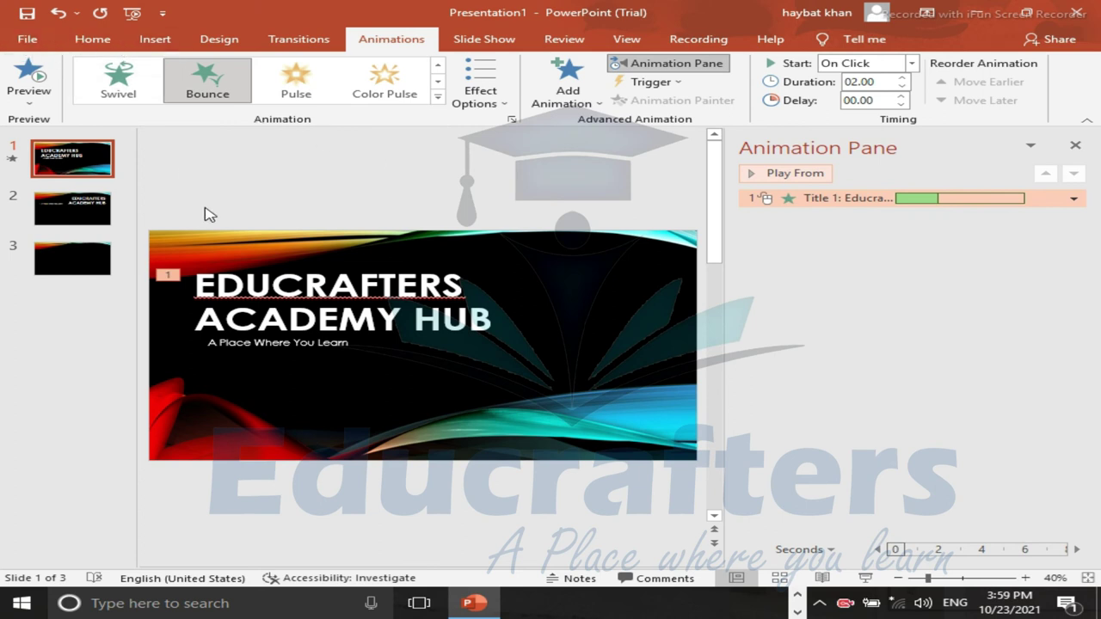
{"action": "left_click", "coordinate": [248, 346]}
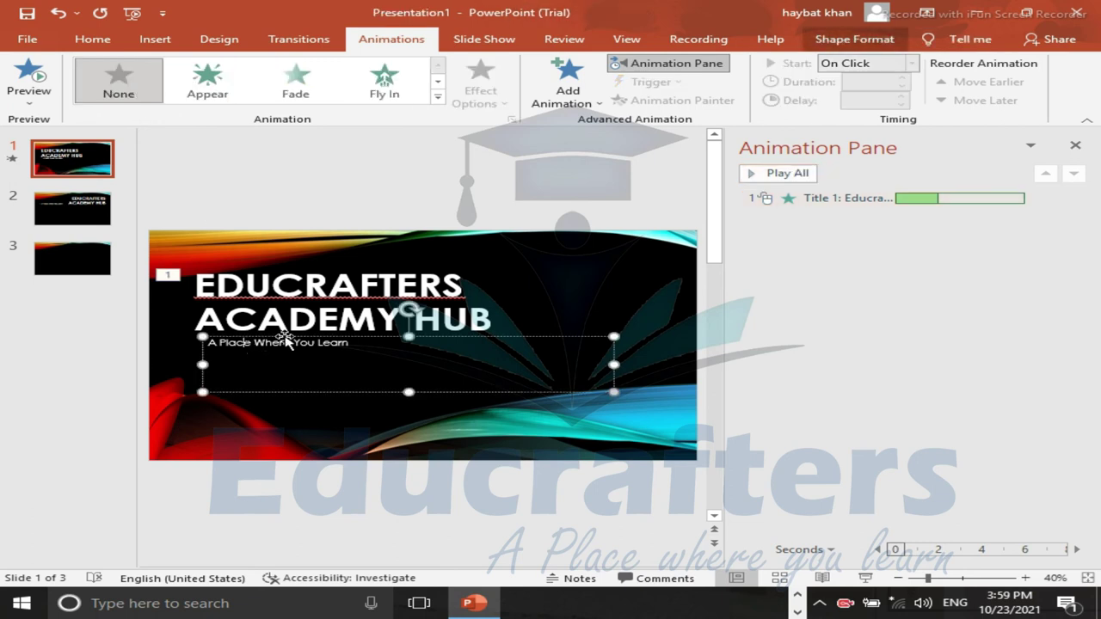
Apply Bold and Shadow to 'A Place Where You Learn' and enlarge it to 32 point
{"action": "left_click", "coordinate": [83, 43]}
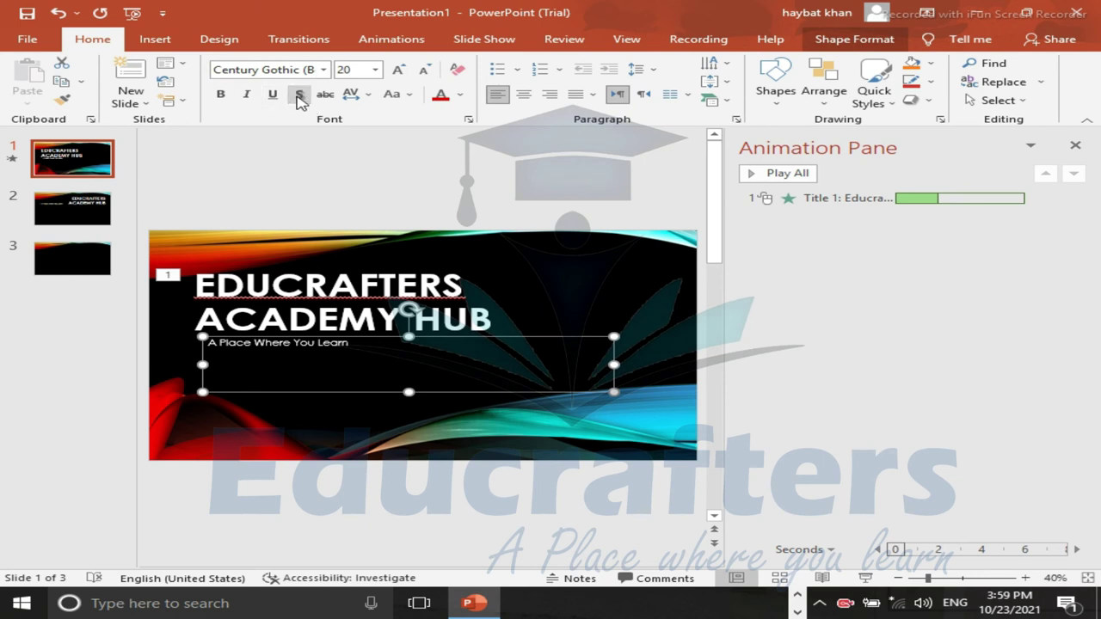
{"action": "left_click", "coordinate": [221, 95]}
{"action": "left_click", "coordinate": [299, 95]}
{"action": "left_click", "coordinate": [397, 70]}
{"action": "left_click", "coordinate": [397, 69]}
{"action": "left_click", "coordinate": [395, 72]}
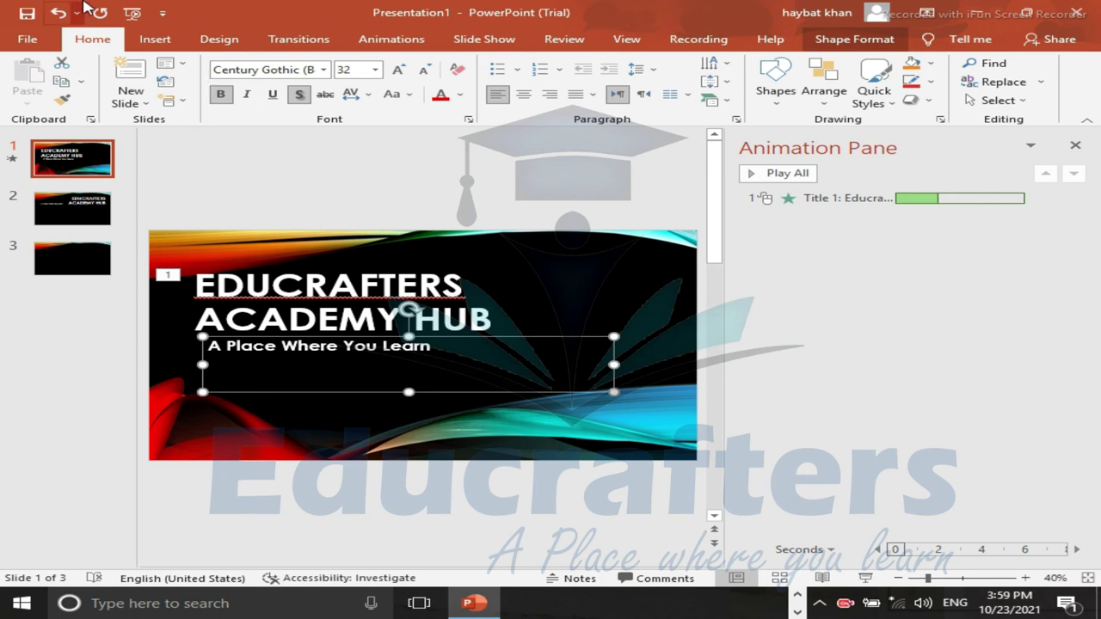
{"action": "left_click", "coordinate": [383, 45]}
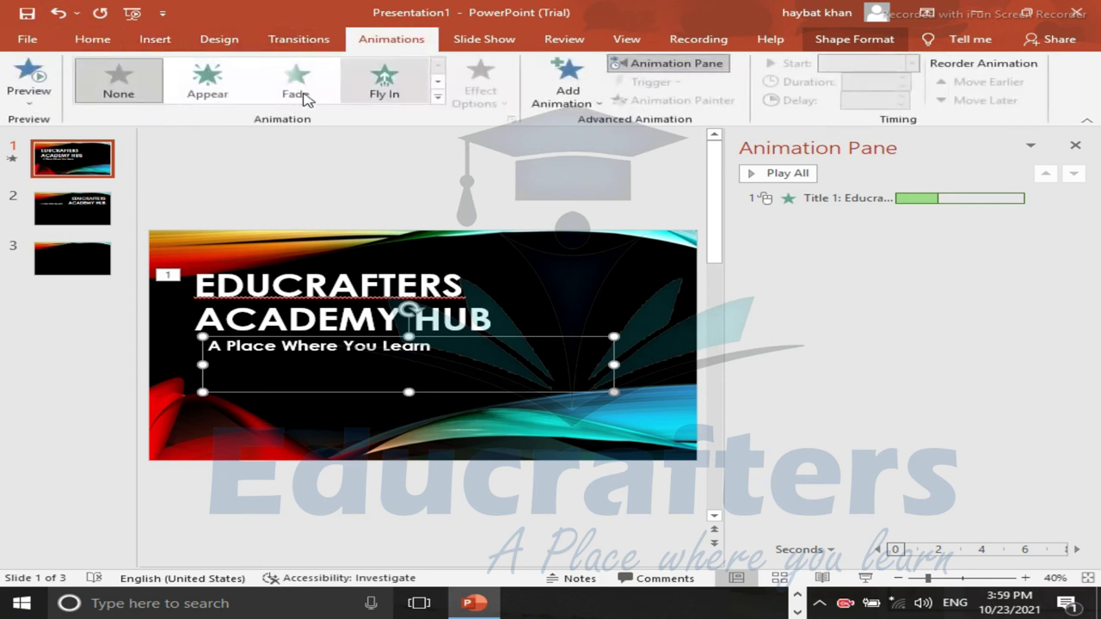
Apply the Drop entrance effect from More Entrance Effects to the subtitle
{"action": "left_click", "coordinate": [439, 100]}
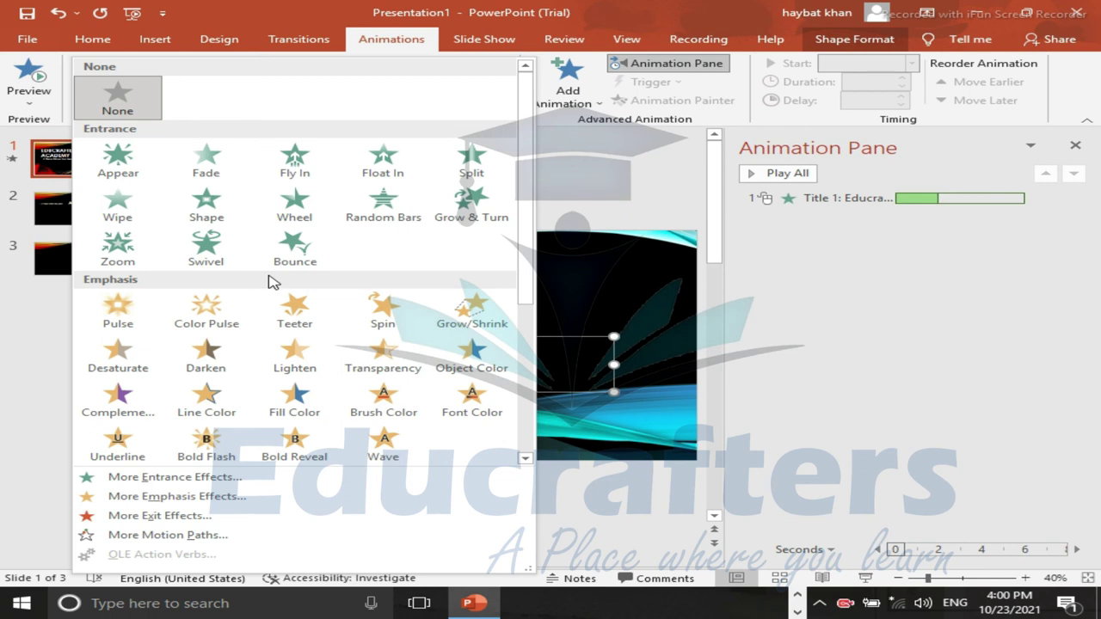
{"action": "left_click", "coordinate": [172, 480]}
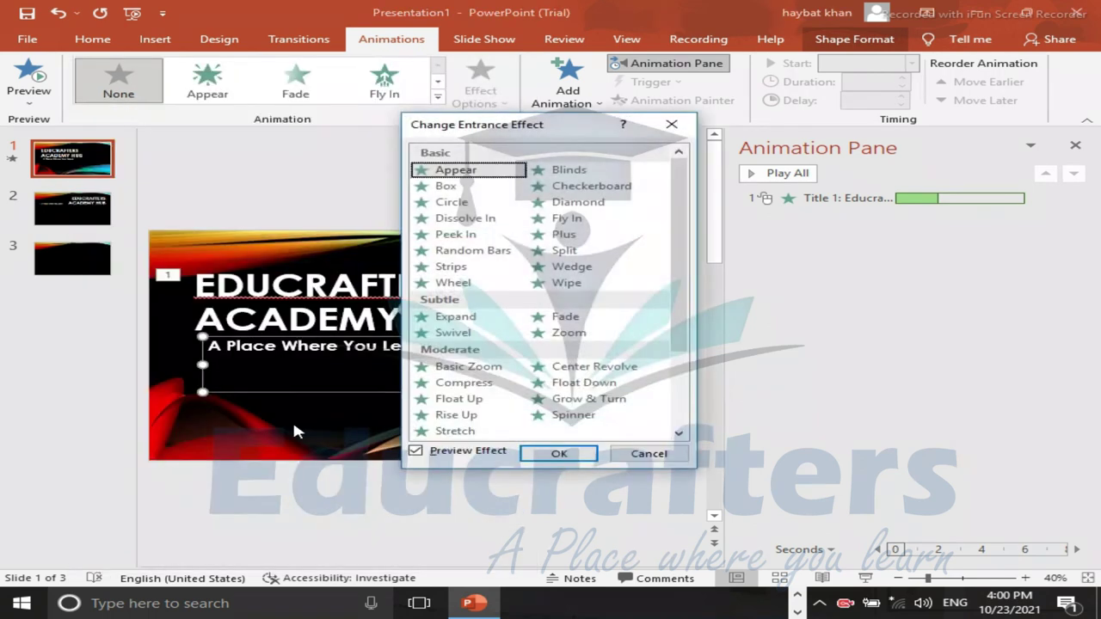
{"action": "left_click_drag", "start_coordinate": [685, 275], "coordinate": [680, 365]}
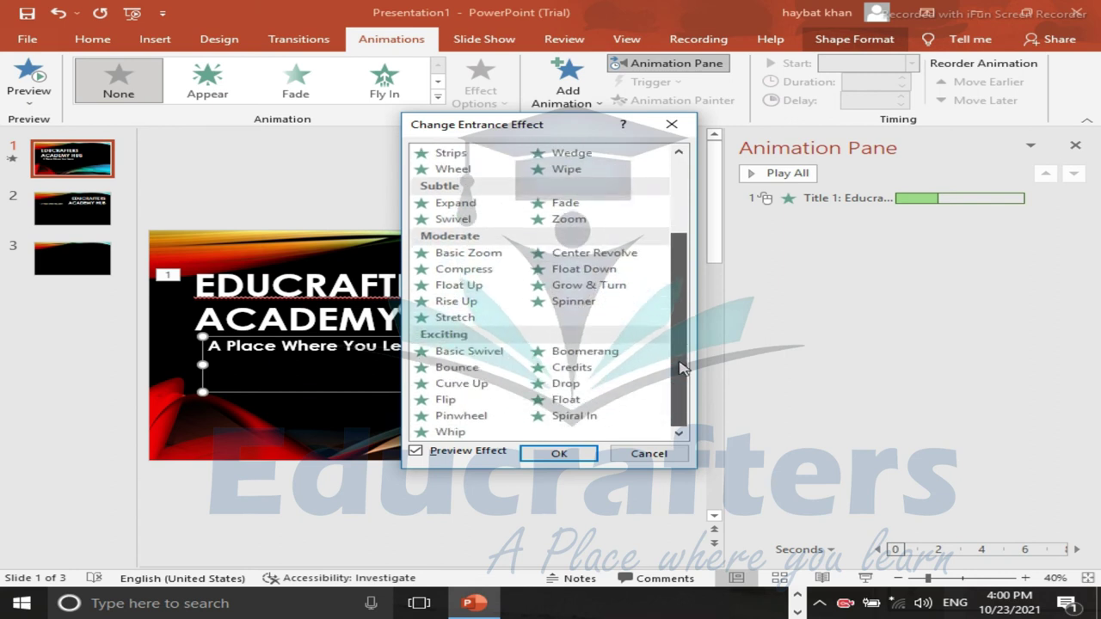
{"action": "left_click", "coordinate": [567, 388]}
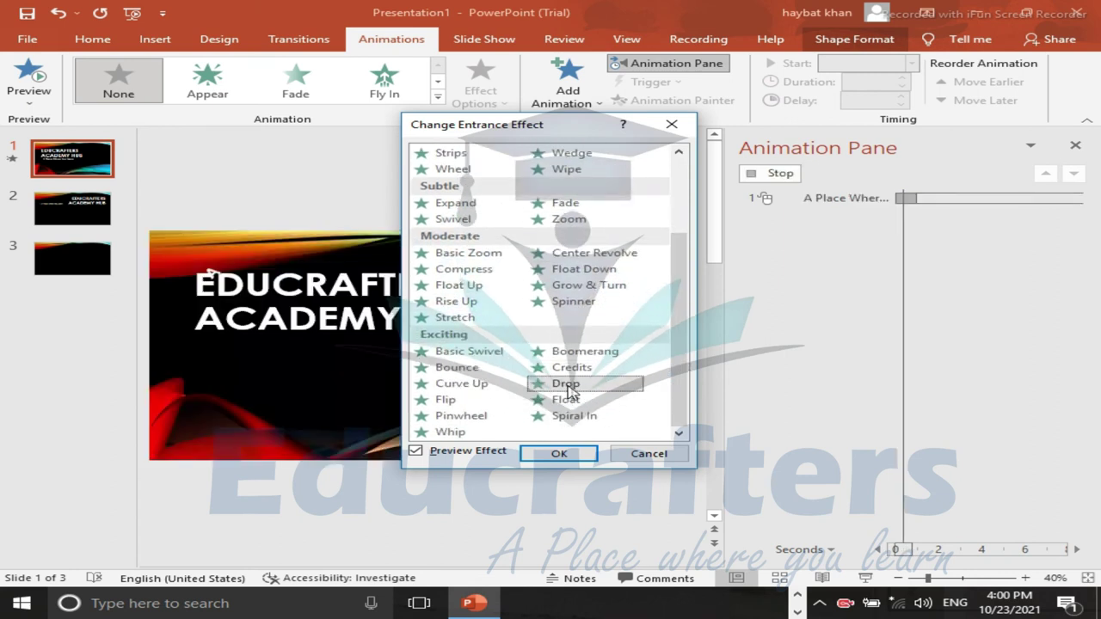
{"action": "left_click", "coordinate": [558, 454]}
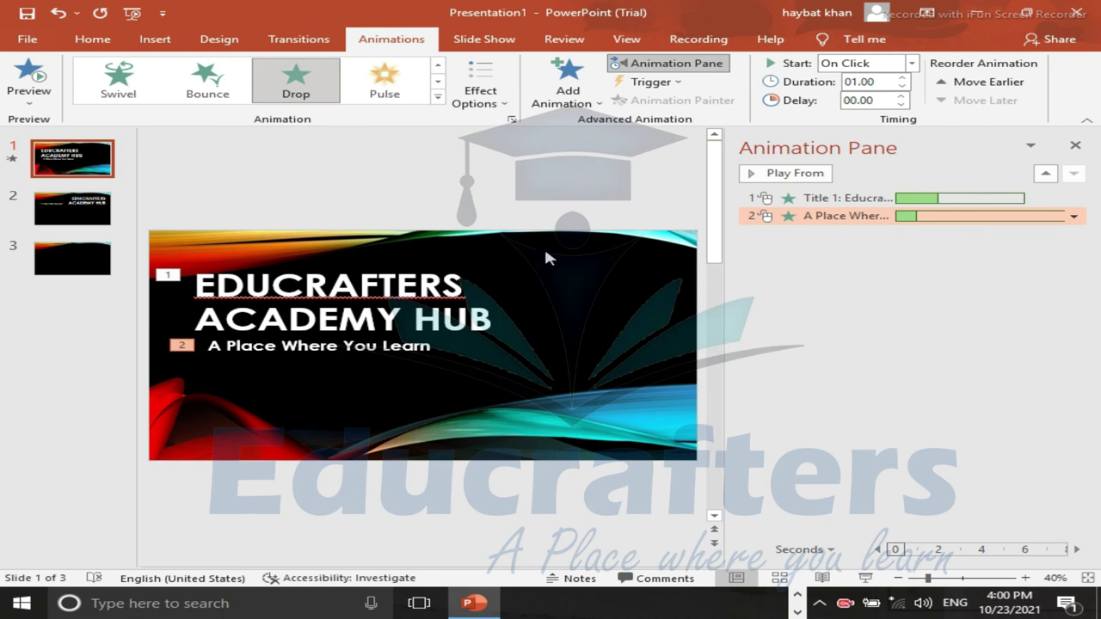
{"action": "left_click", "coordinate": [596, 243]}
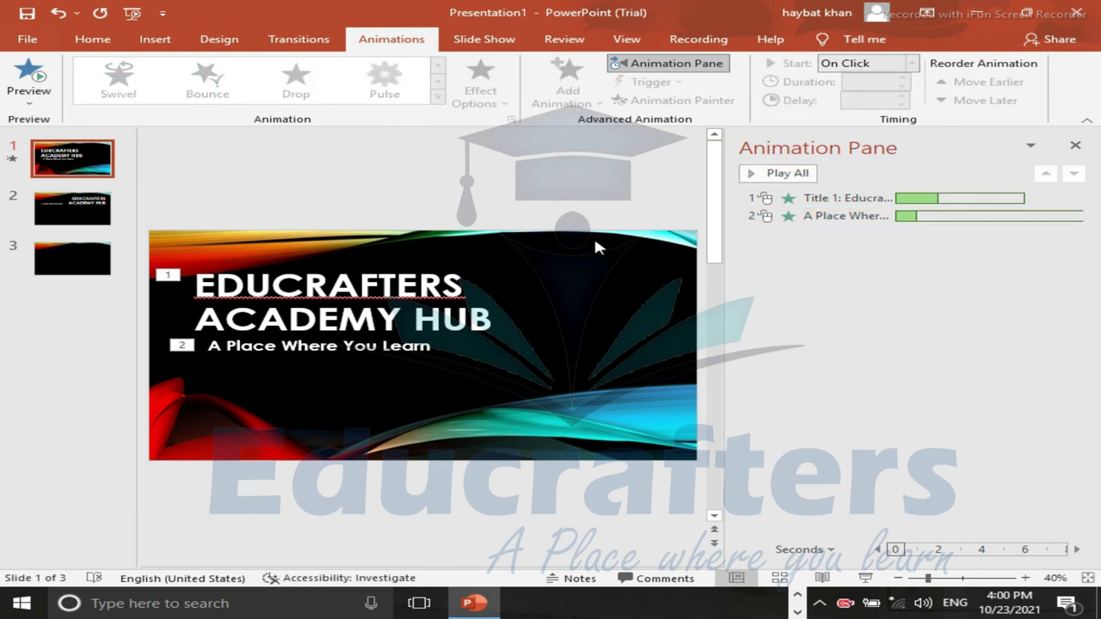
{"action": "left_click", "coordinate": [786, 172]}
Set the subtitle's Drop animation duration to 0.5 seconds (Very Fast)
{"action": "left_click", "coordinate": [841, 216]}
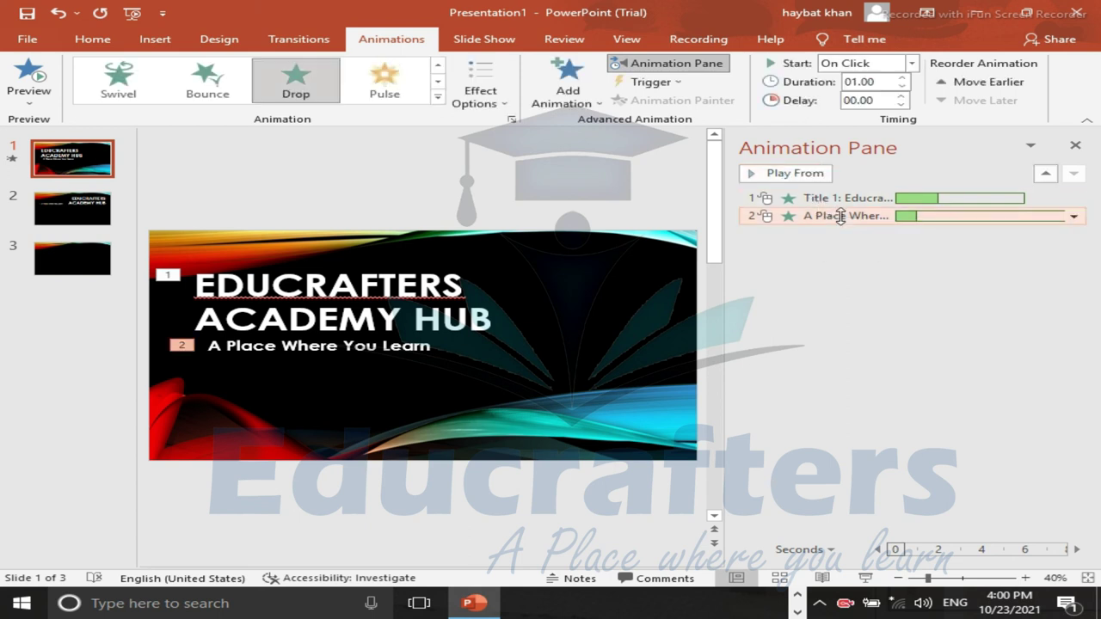
{"action": "double_click", "coordinate": [840, 216]}
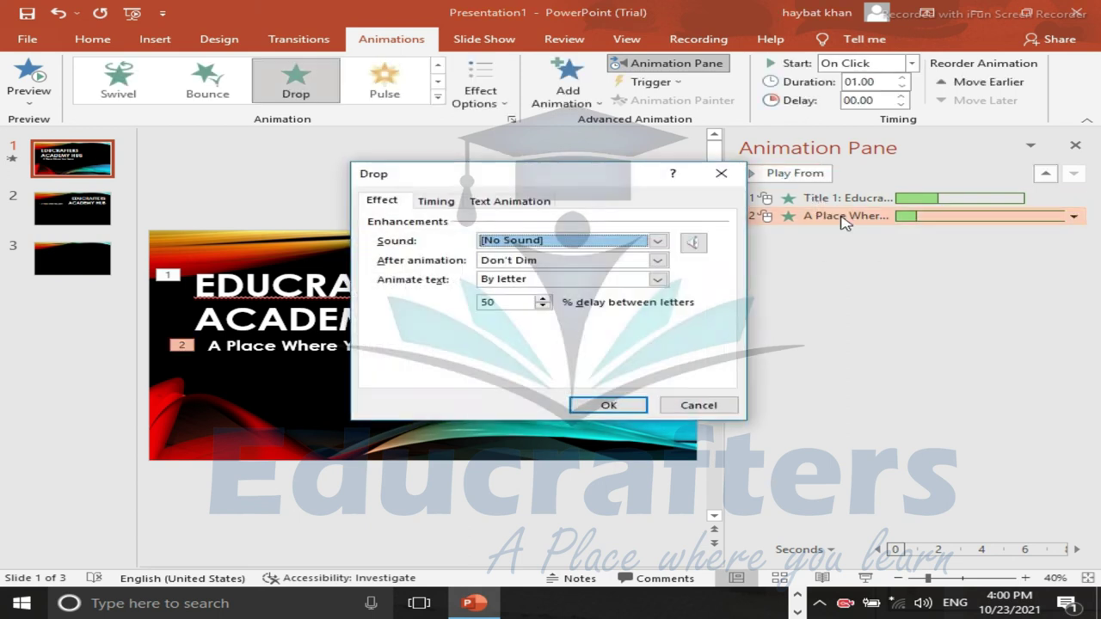
{"action": "left_click", "coordinate": [436, 201]}
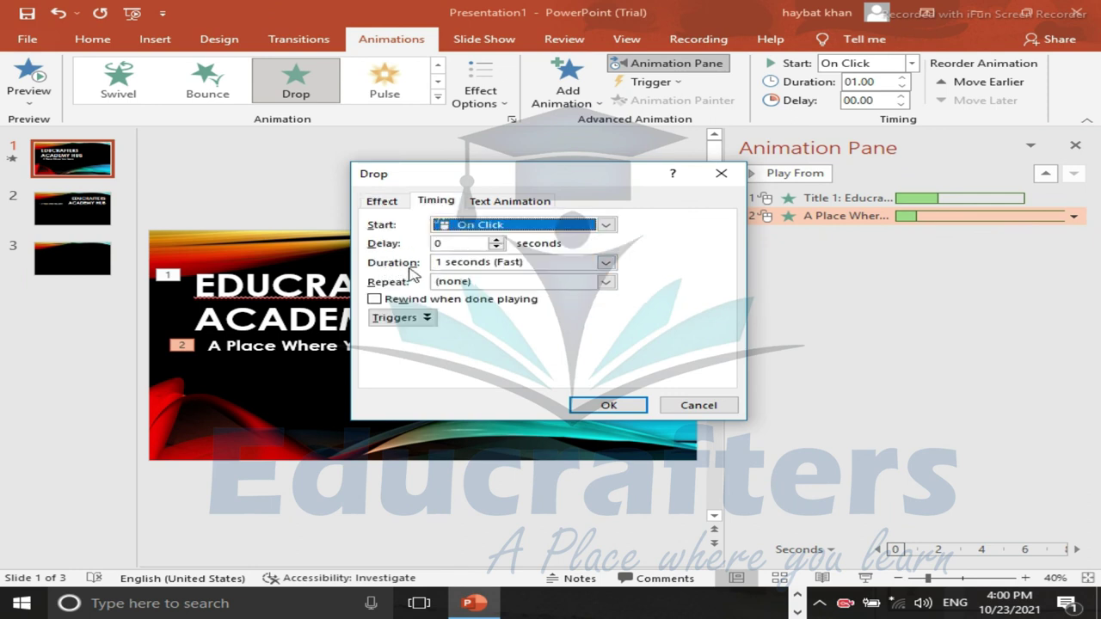
{"action": "left_click", "coordinate": [606, 263]}
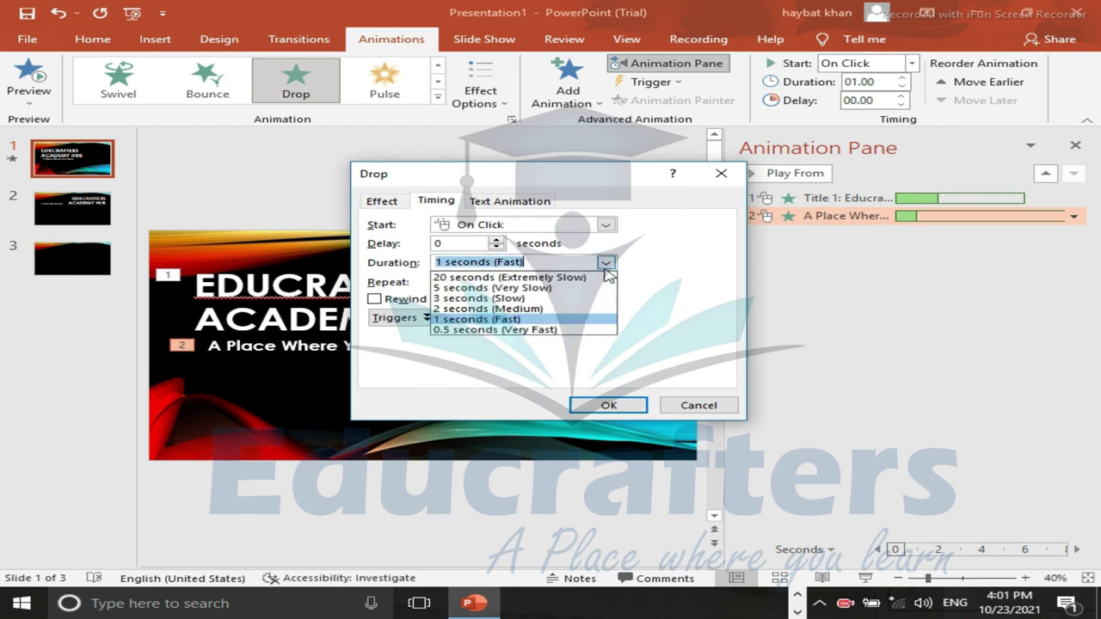
{"action": "left_click", "coordinate": [544, 329]}
{"action": "left_click", "coordinate": [592, 408]}
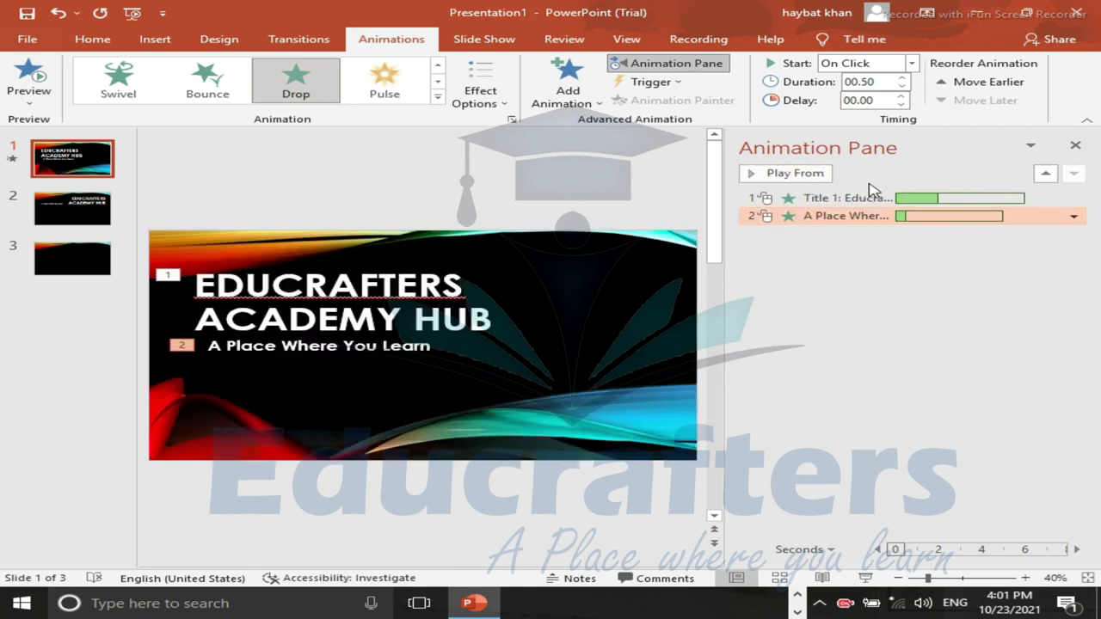
Set the Drop's delay between letters to 25%
{"action": "double_click", "coordinate": [821, 218]}
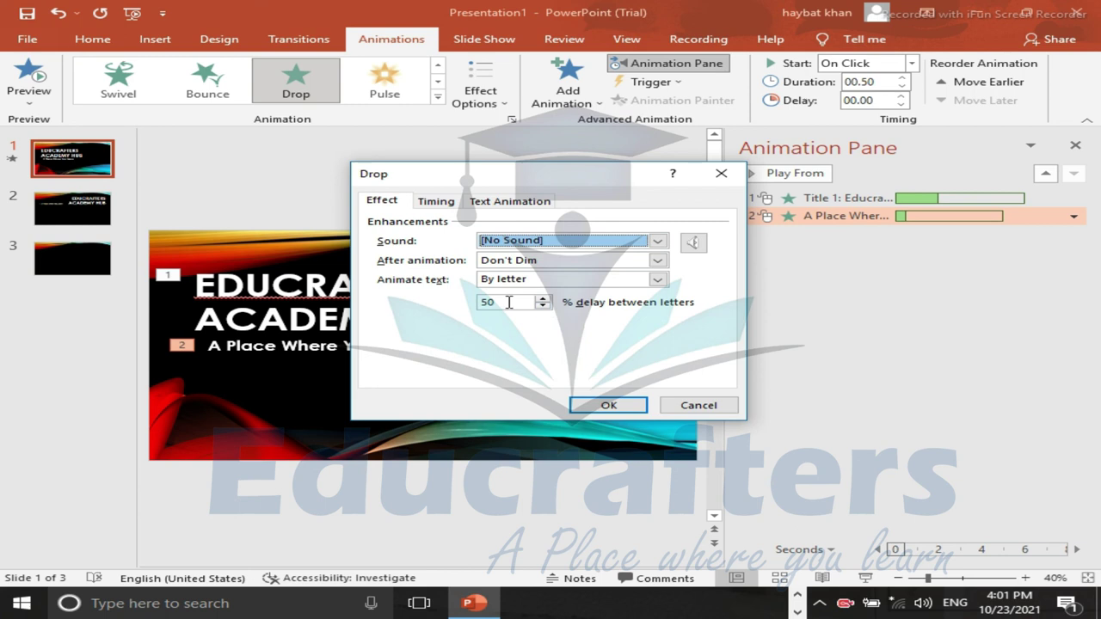
{"action": "left_click_drag", "start_coordinate": [508, 302], "coordinate": [427, 325]}
{"action": "type", "text": "2"}
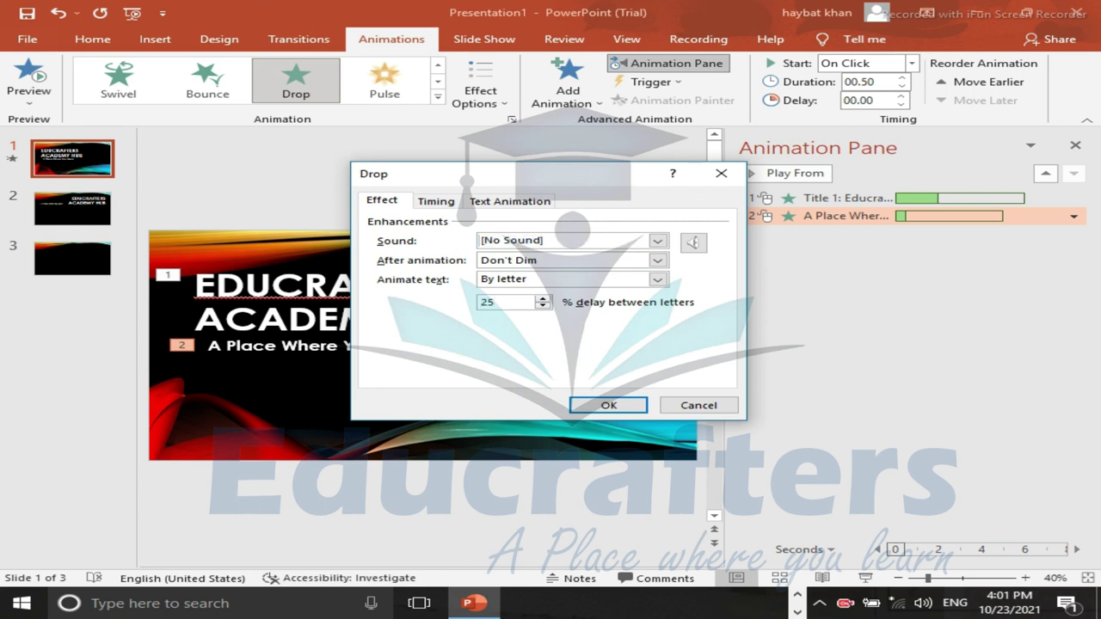
{"action": "key", "text": "Return"}
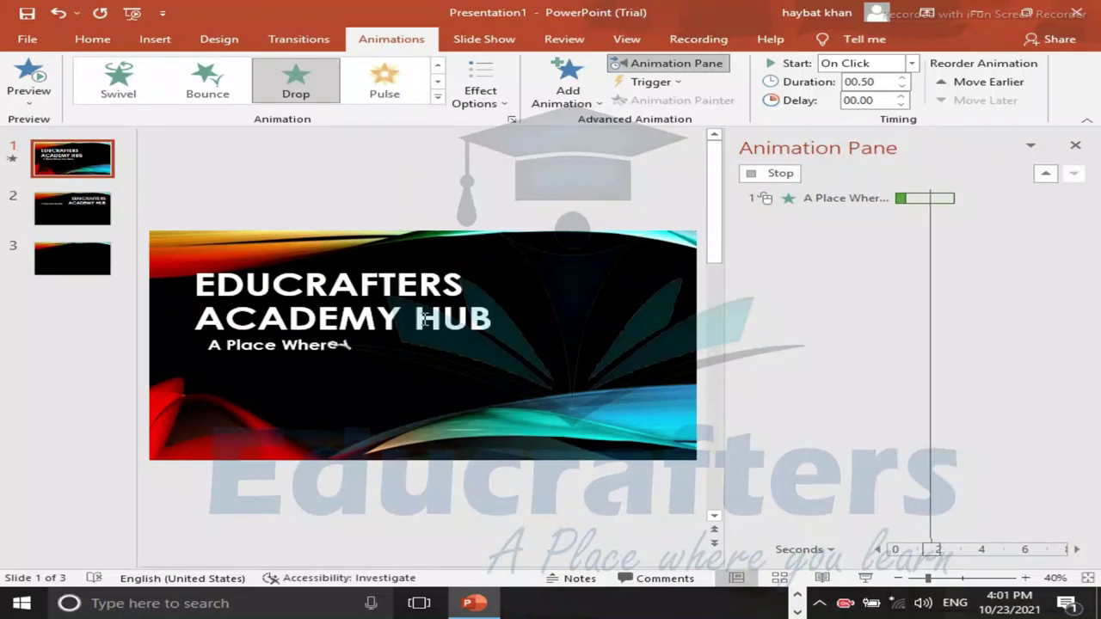